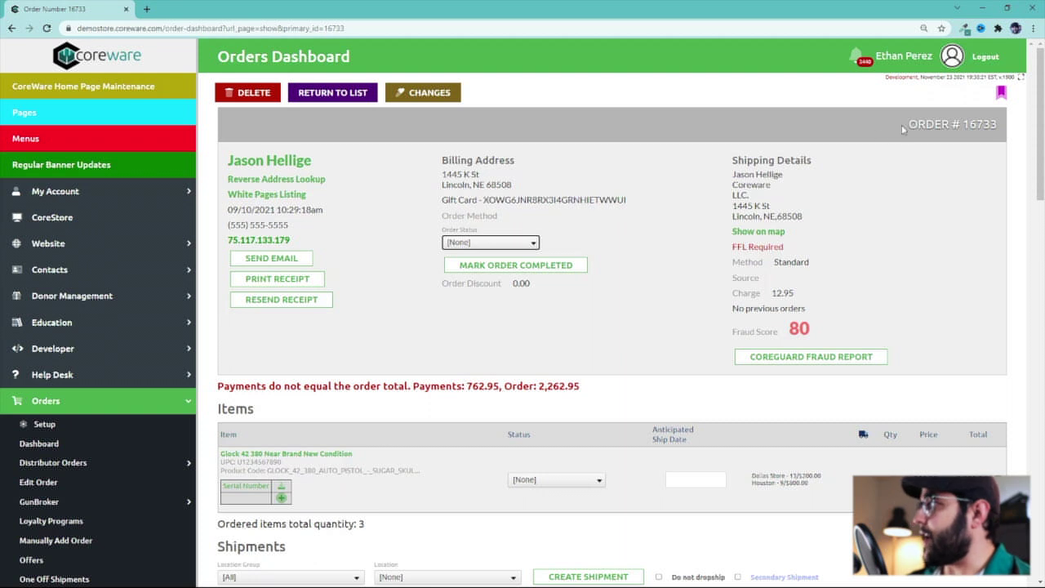
# Step: Review the order number, shipping details and billing address in the order header
pyautogui.moveTo(909, 124); pyautogui.dragTo(1002, 130)
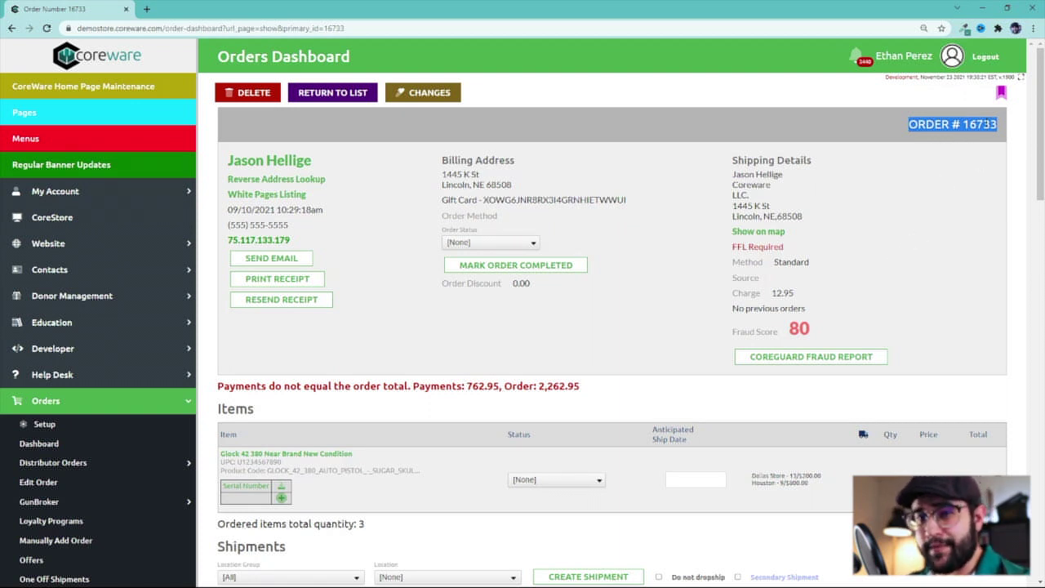
pyautogui.moveTo(692, 162); pyautogui.dragTo(807, 160)
pyautogui.click(752, 169)
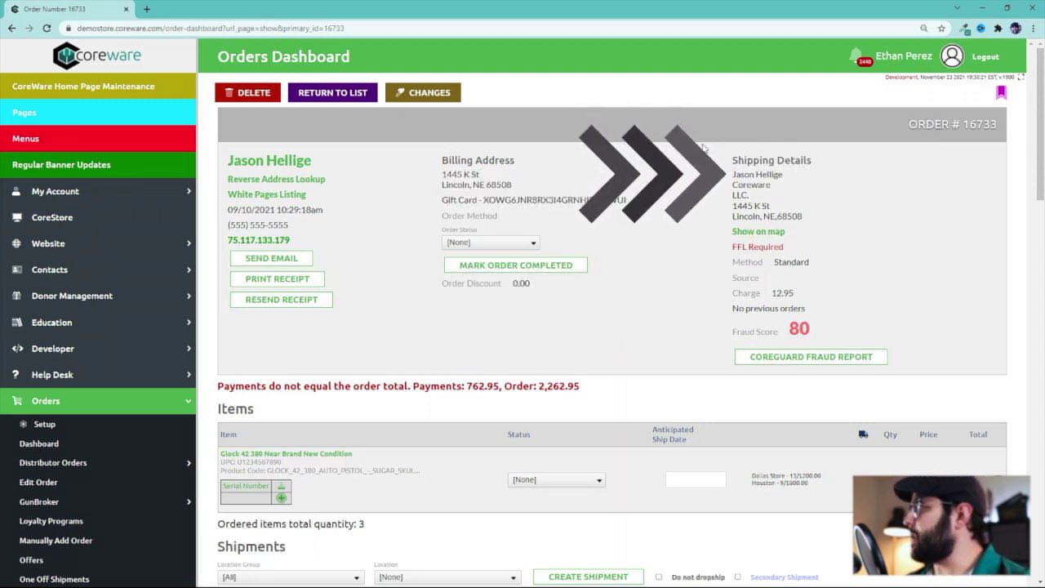
pyautogui.moveTo(731, 202); pyautogui.dragTo(808, 217)
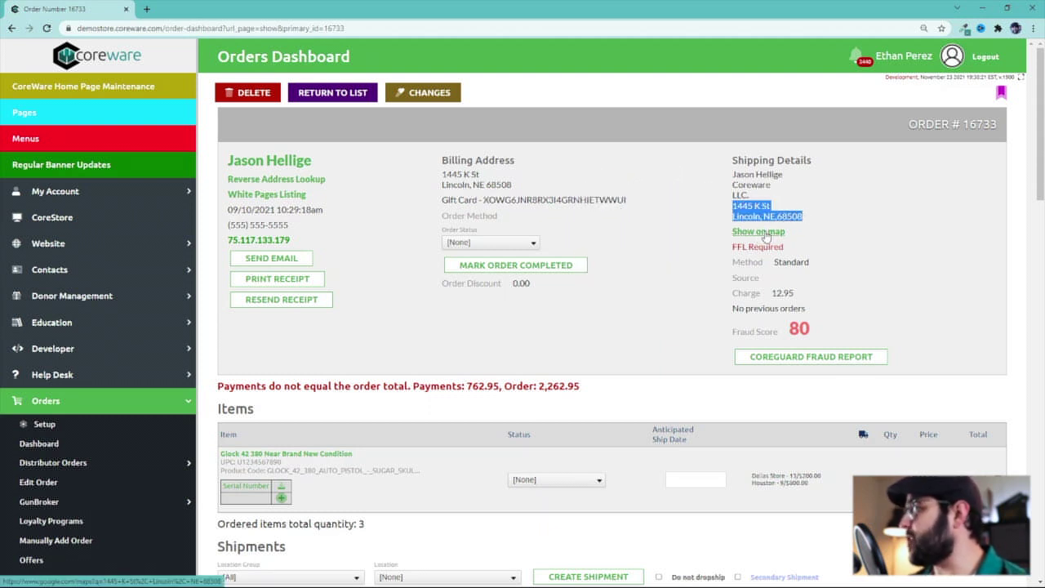
pyautogui.click(482, 174)
pyautogui.moveTo(441, 161); pyautogui.dragTo(496, 160)
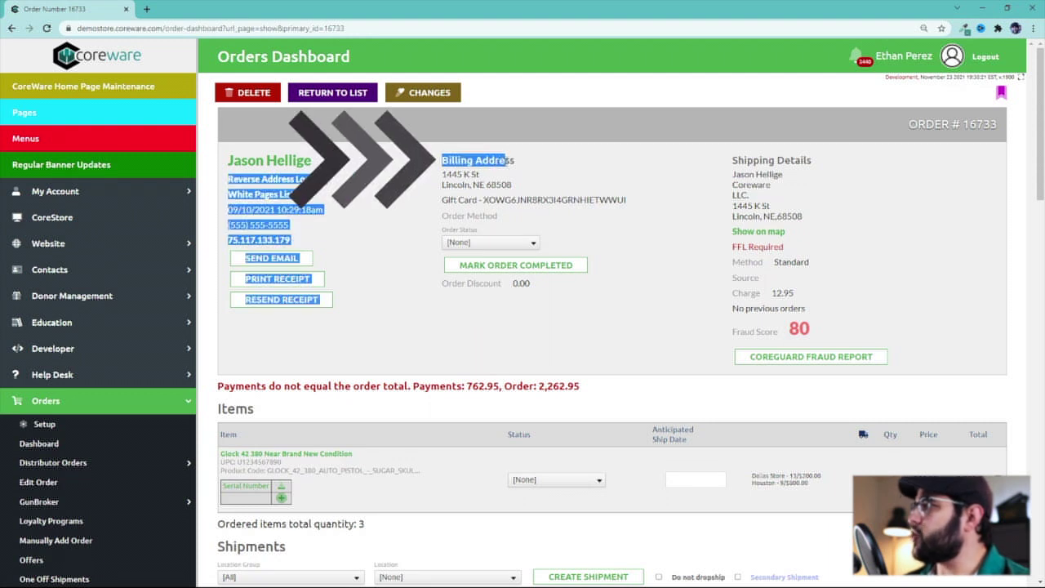
pyautogui.click(442, 174)
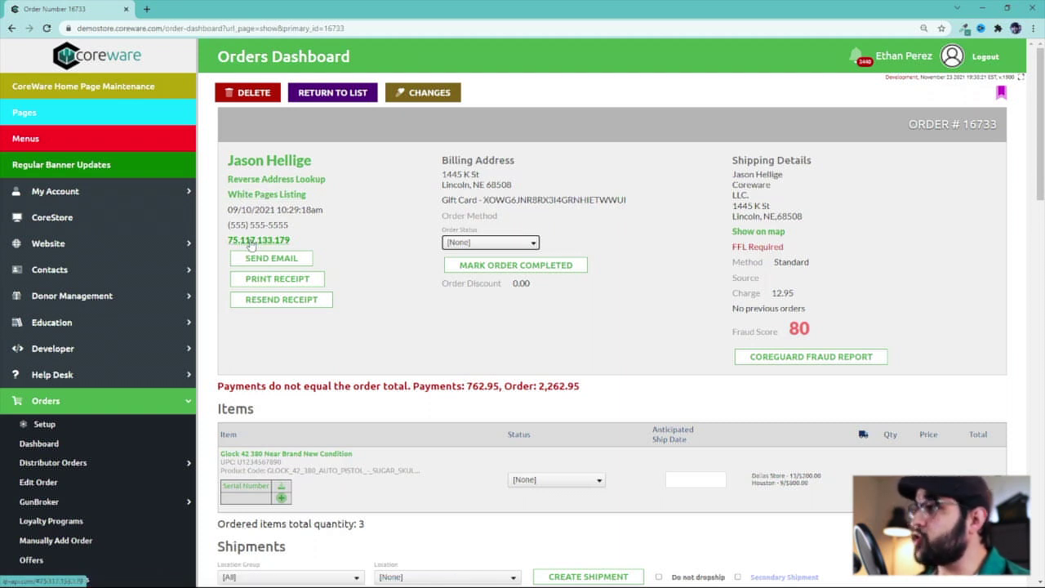
# Step: Look up the geolocation of the customer's IP address, return to the order and close the lookup page
pyautogui.click(258, 241)
pyautogui.click(69, 9)
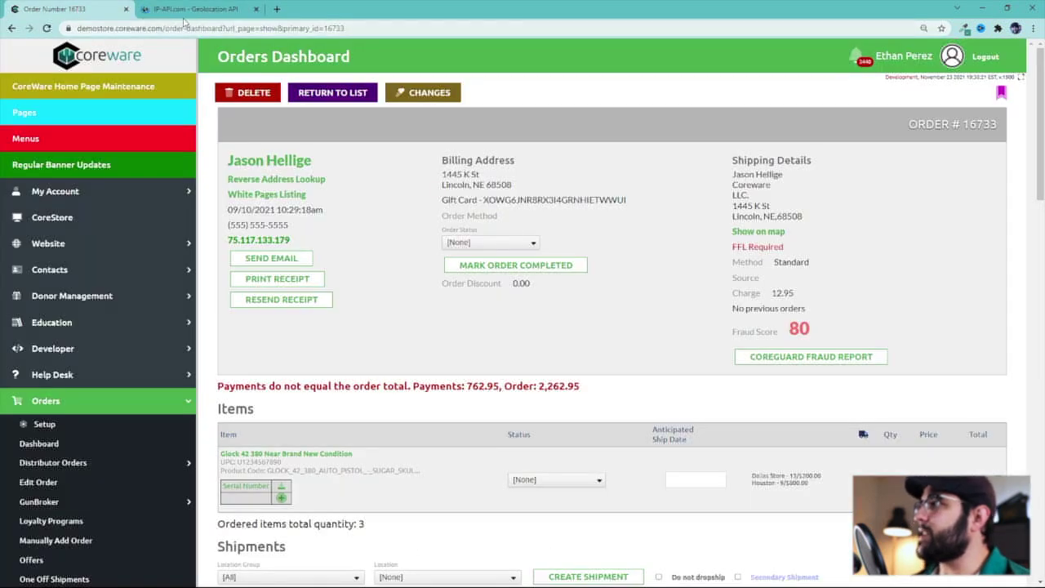
pyautogui.click(254, 9)
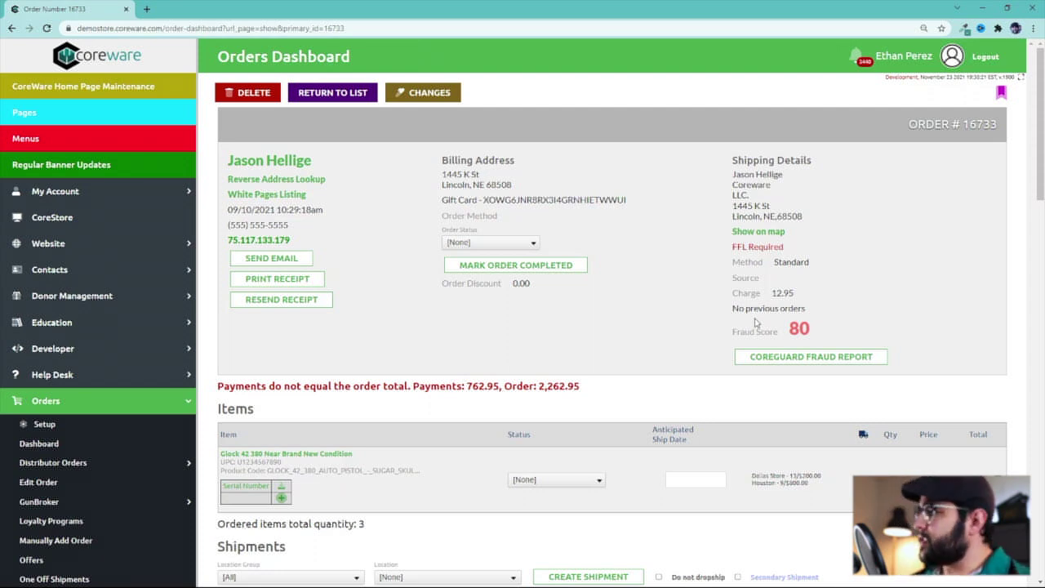
# Step: Open the Coreguard fraud report and check the billing address validation and user phone entries
pyautogui.click(788, 357)
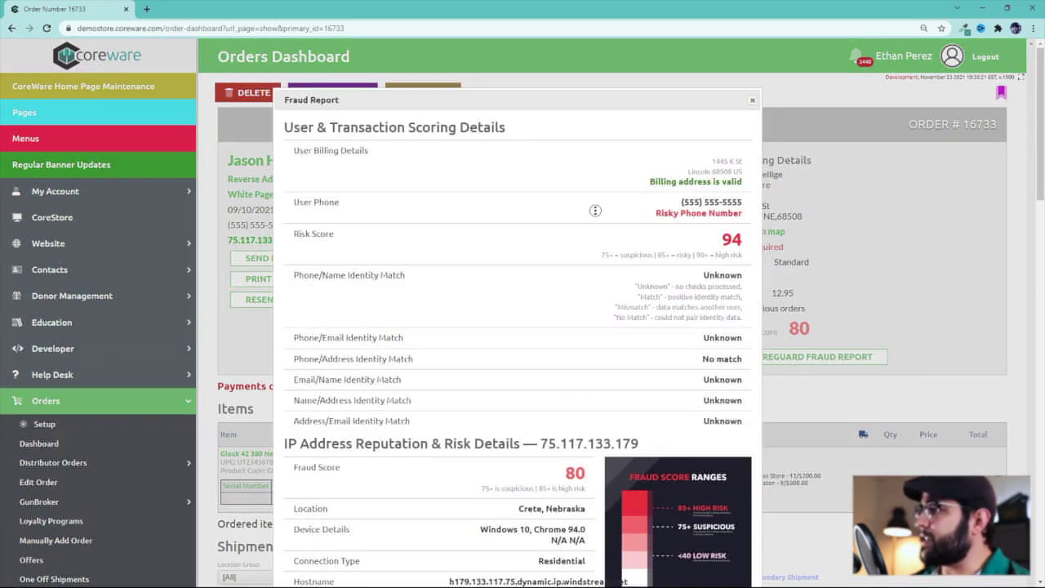
pyautogui.scroll(-1, 595, 211)
pyautogui.moveTo(649, 166); pyautogui.dragTo(747, 168)
pyautogui.moveTo(683, 187); pyautogui.dragTo(746, 190)
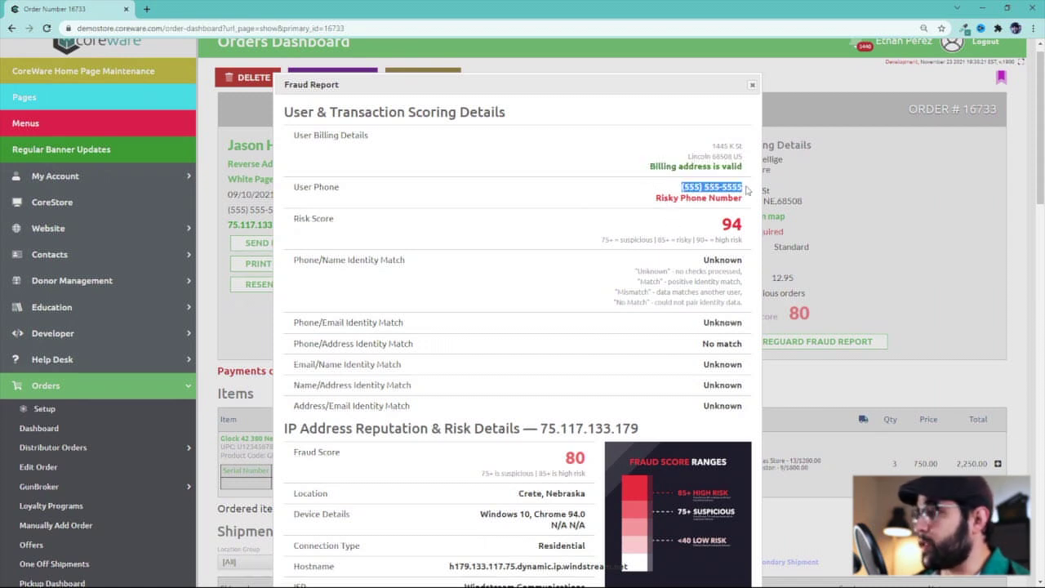
# Step: Examine the risk score, its threshold legend and the phone/name identity match in the fraud report
pyautogui.moveTo(717, 225); pyautogui.dragTo(742, 226)
pyautogui.moveTo(600, 240); pyautogui.dragTo(613, 240)
pyautogui.rightClick(614, 240)
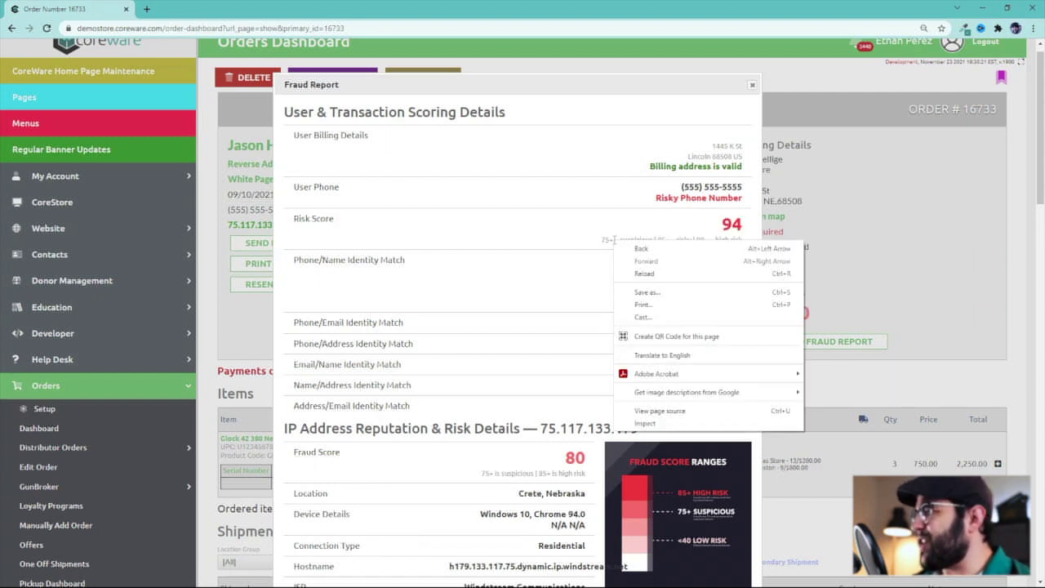
pyautogui.click(606, 244)
pyautogui.moveTo(602, 240); pyautogui.dragTo(606, 240)
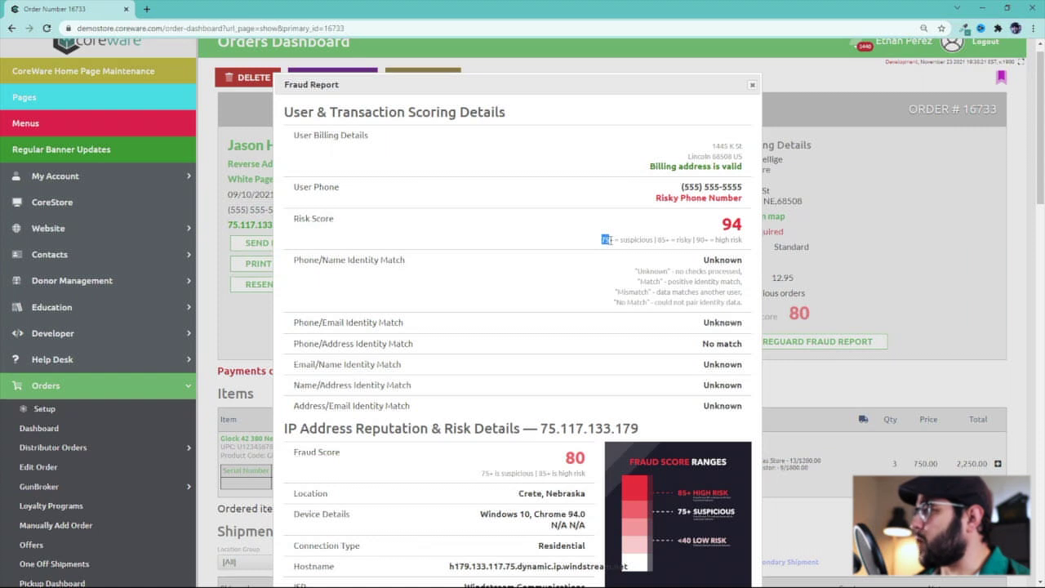
pyautogui.click(601, 247)
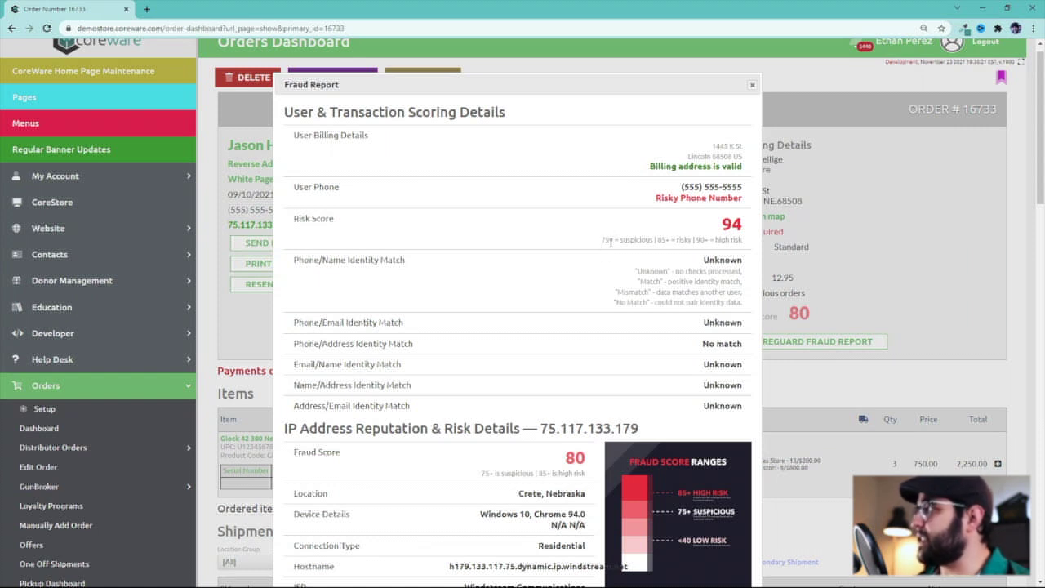
pyautogui.moveTo(310, 260); pyautogui.dragTo(422, 261)
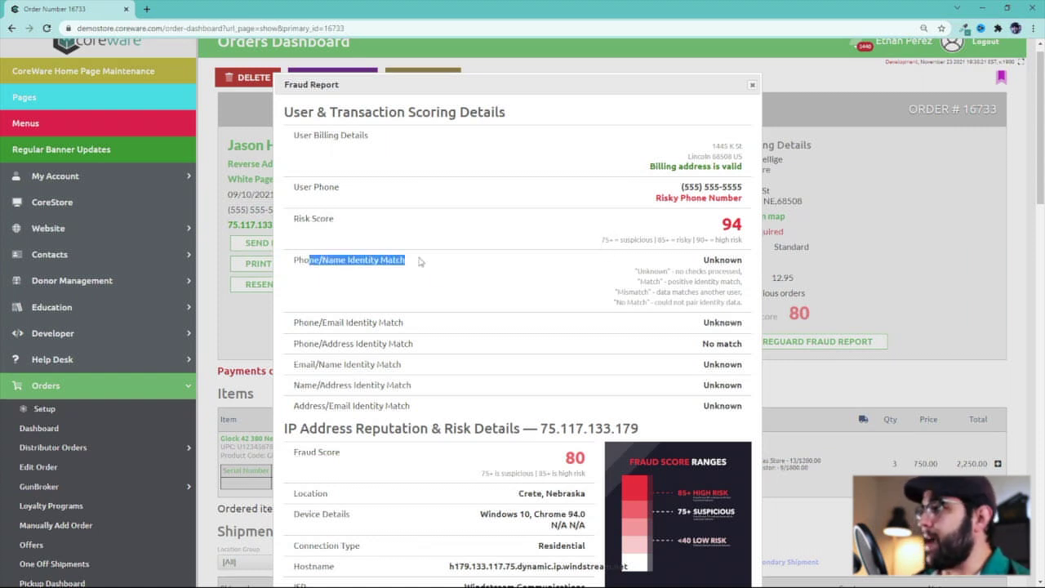
pyautogui.click(327, 261)
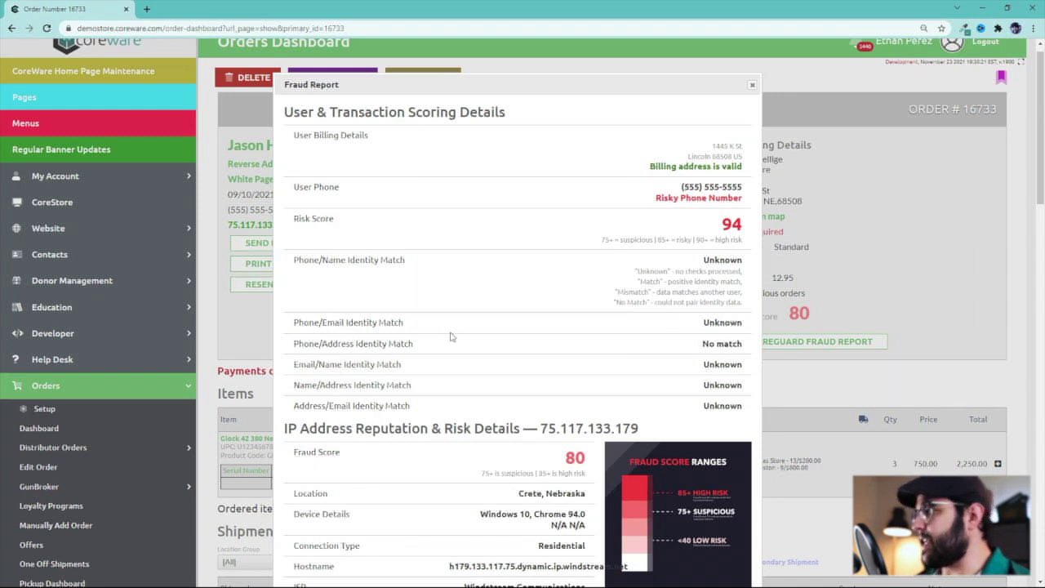
# Step: Examine the IP address reputation section, including its fraud score and proxy detection, and close the fraud report
pyautogui.scroll(-4, 458, 368)
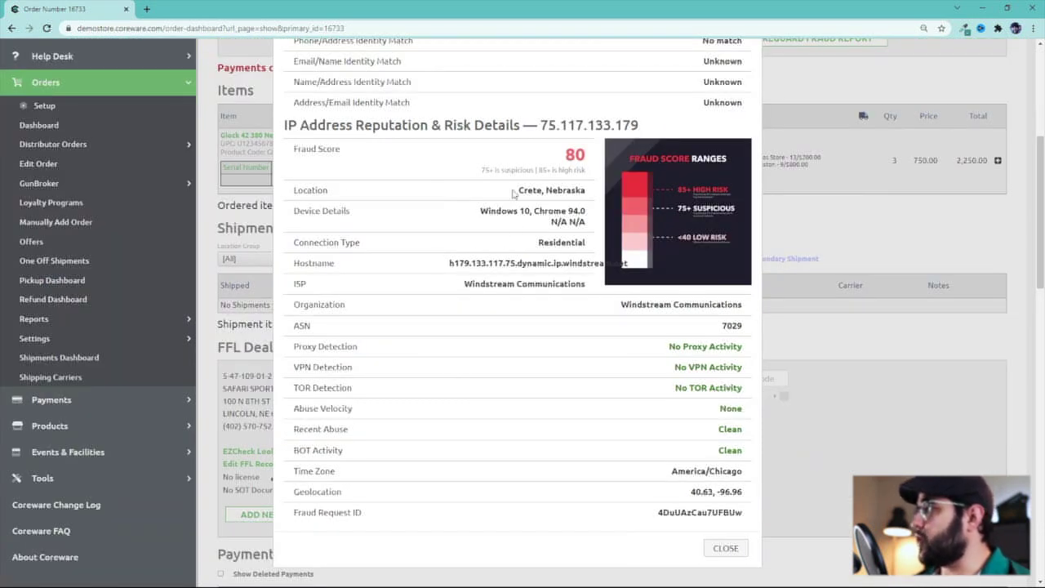
pyautogui.moveTo(566, 154); pyautogui.dragTo(596, 160)
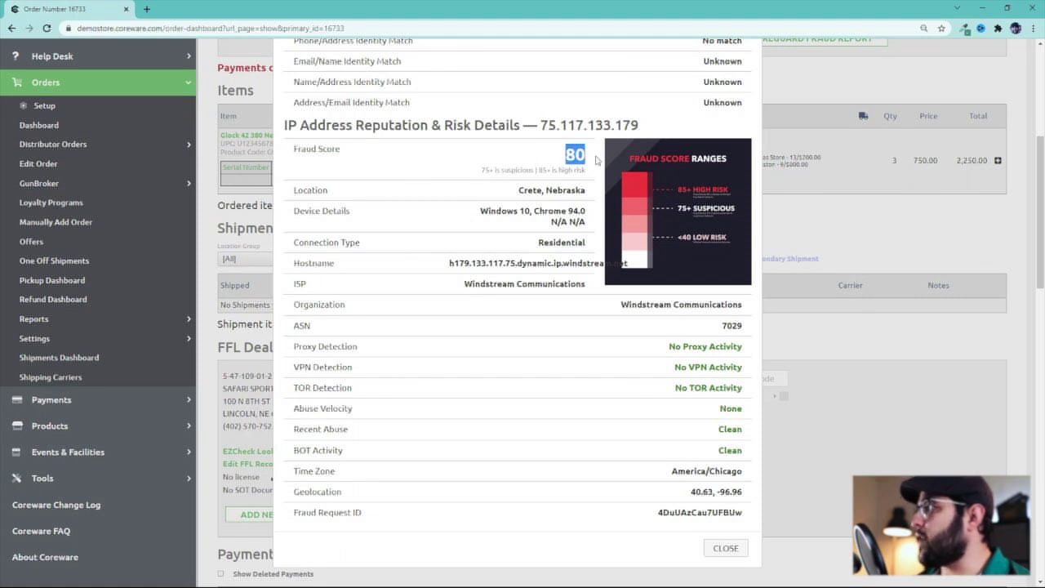
pyautogui.click(596, 160)
pyautogui.moveTo(286, 125); pyautogui.dragTo(641, 127)
pyautogui.click(575, 171)
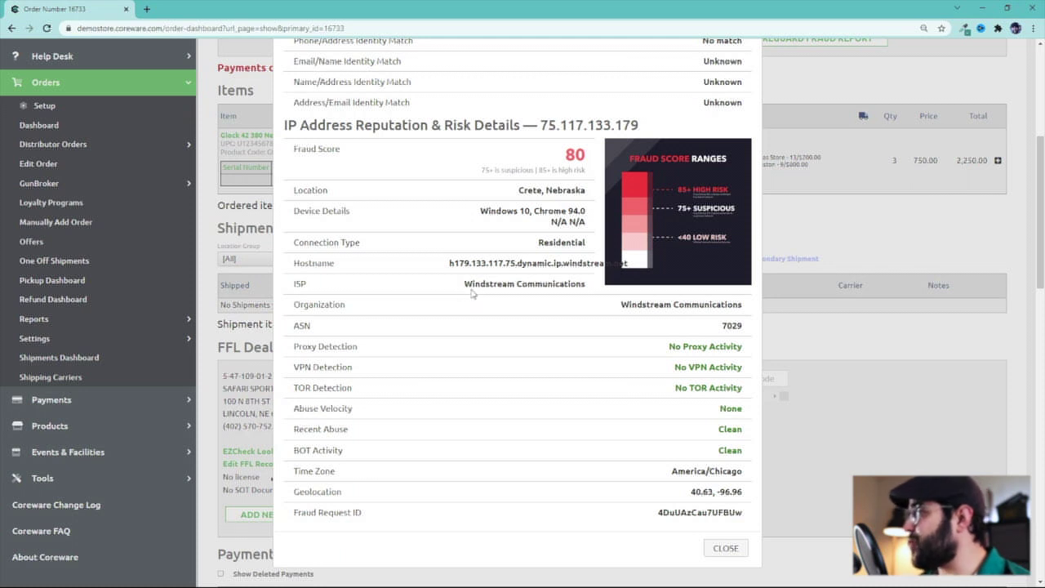
pyautogui.moveTo(674, 346); pyautogui.dragTo(741, 347)
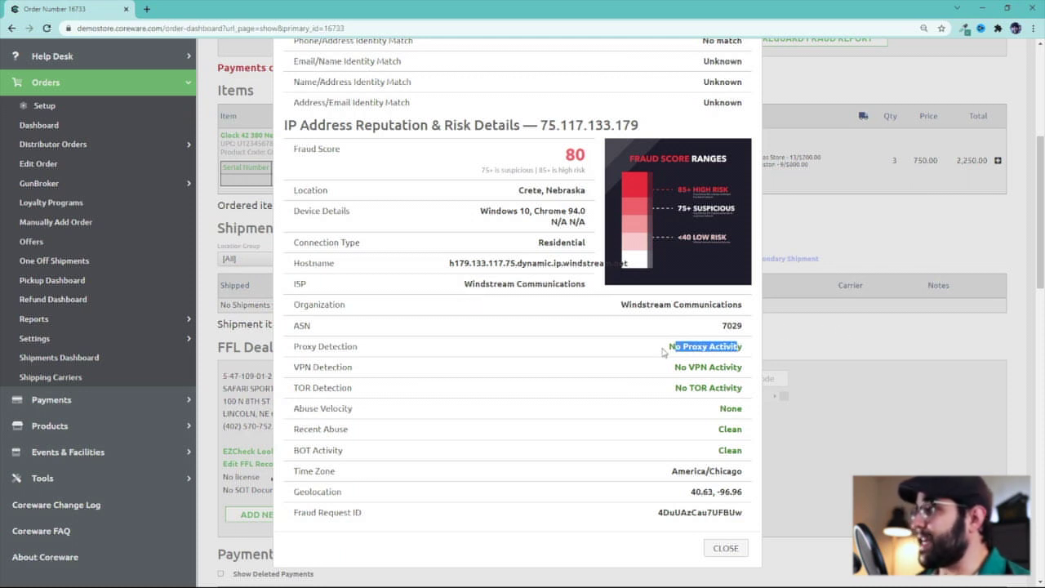
pyautogui.click(661, 351)
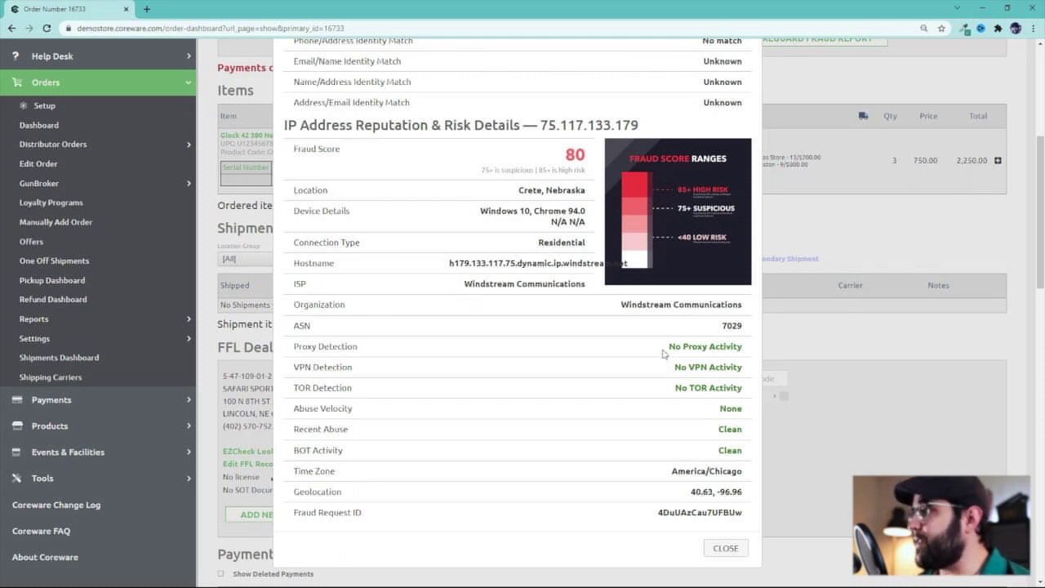
pyautogui.scroll(5, 685, 469)
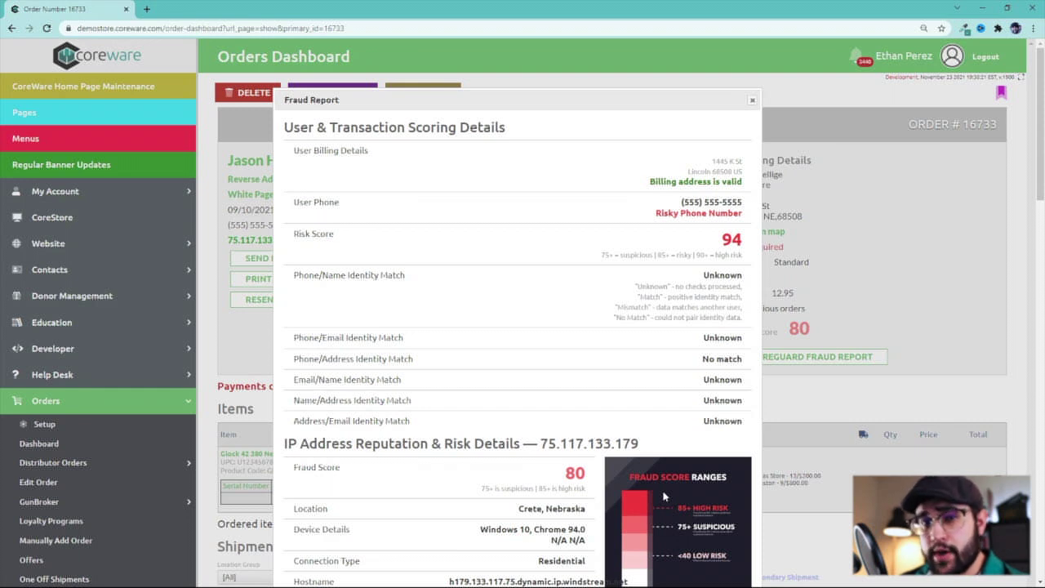
pyautogui.click(234, 398)
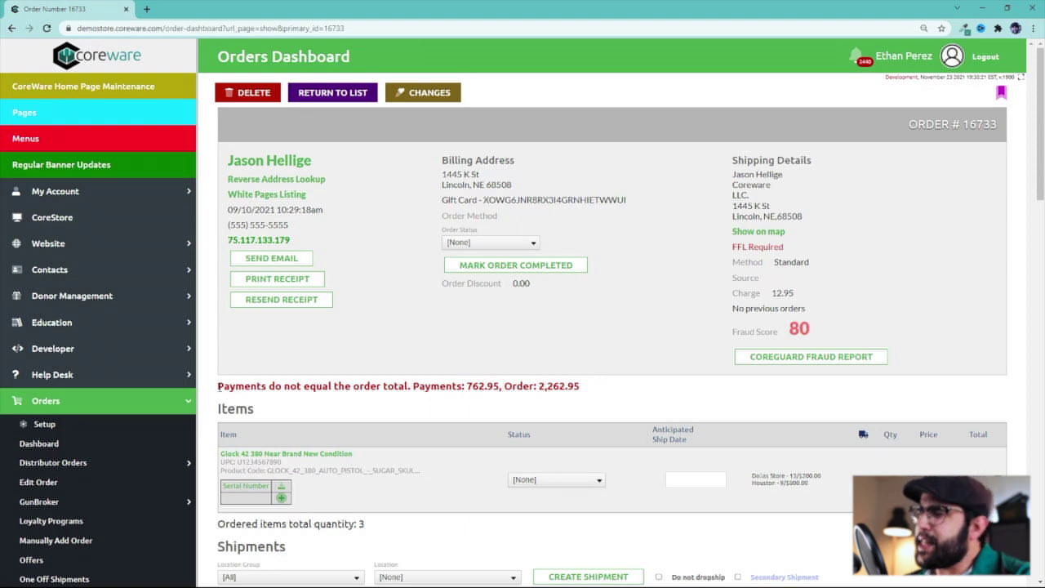
# Step: Compare the payments with the order total in the notice above the items list
pyautogui.moveTo(219, 388); pyautogui.dragTo(589, 389)
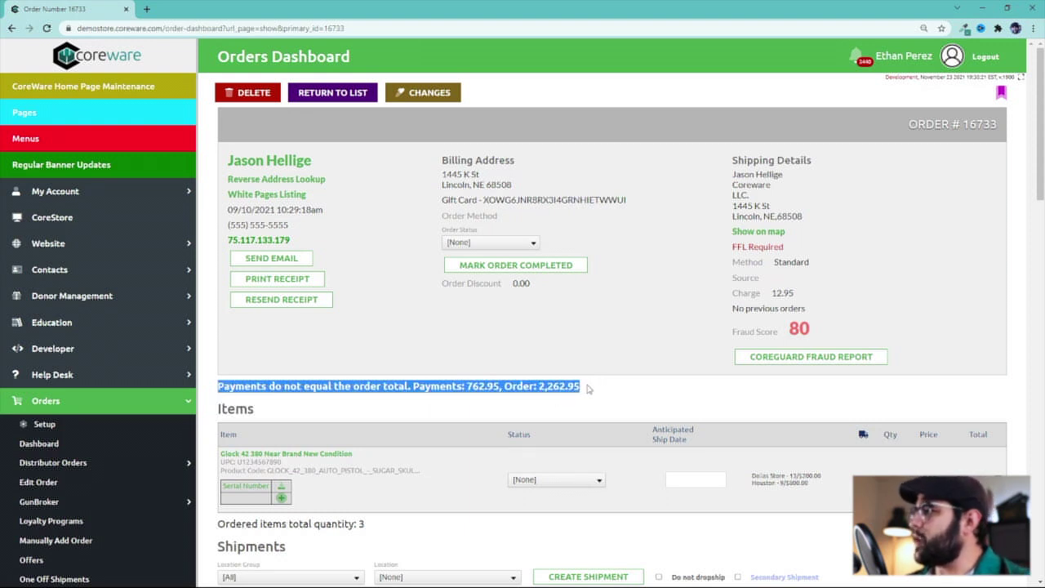
pyautogui.click(588, 389)
pyautogui.scroll(-2, 587, 389)
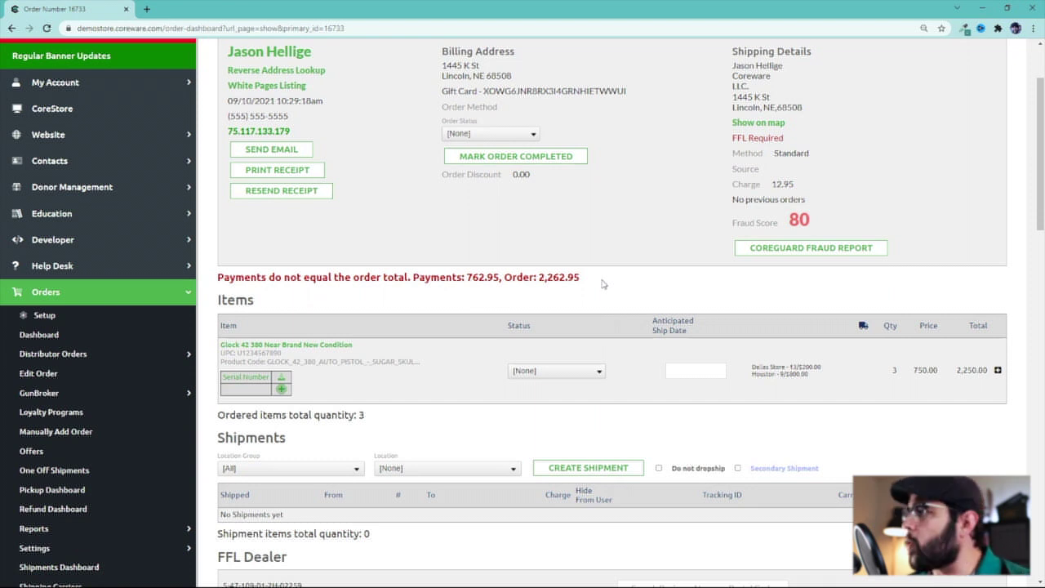
pyautogui.moveTo(413, 277); pyautogui.dragTo(503, 278)
pyautogui.click(258, 305)
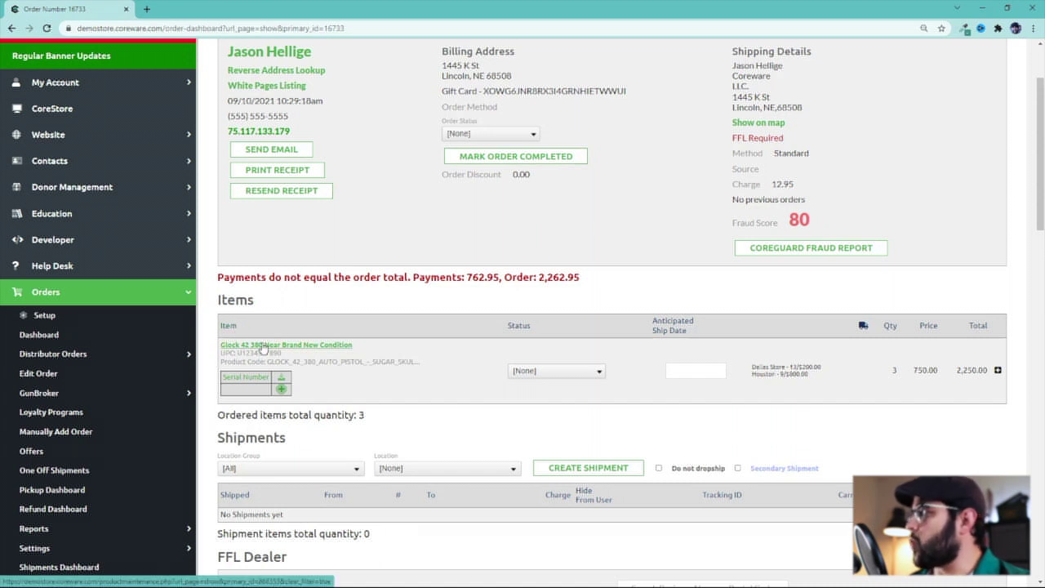
# Step: Review the Glock 42 item's ordered quantity, stock and cost at the Dallas and Houston locations, unit price and total
pyautogui.doubleClick(895, 369)
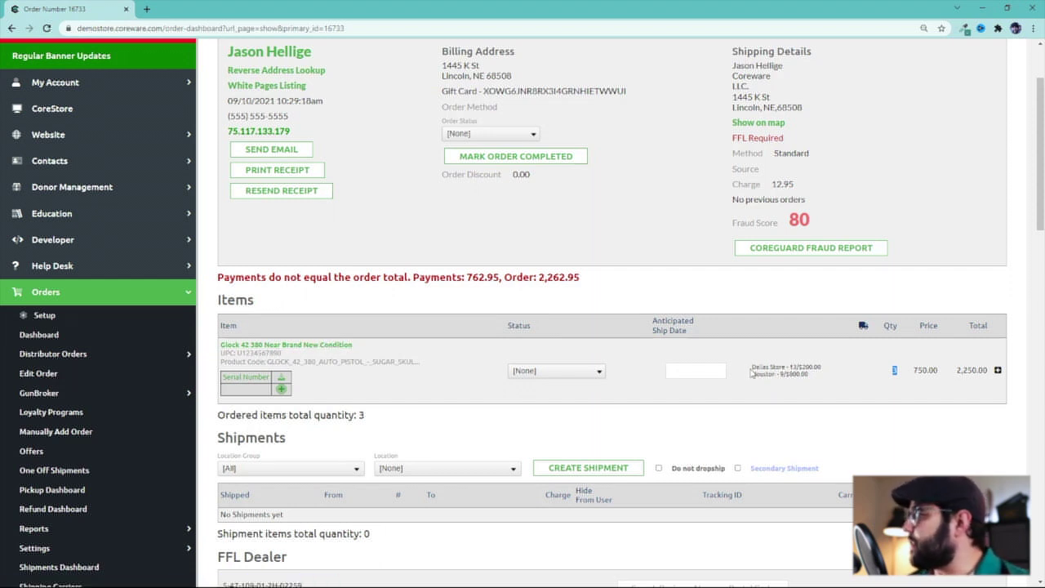
pyautogui.moveTo(756, 366); pyautogui.dragTo(781, 364)
pyautogui.click(791, 368)
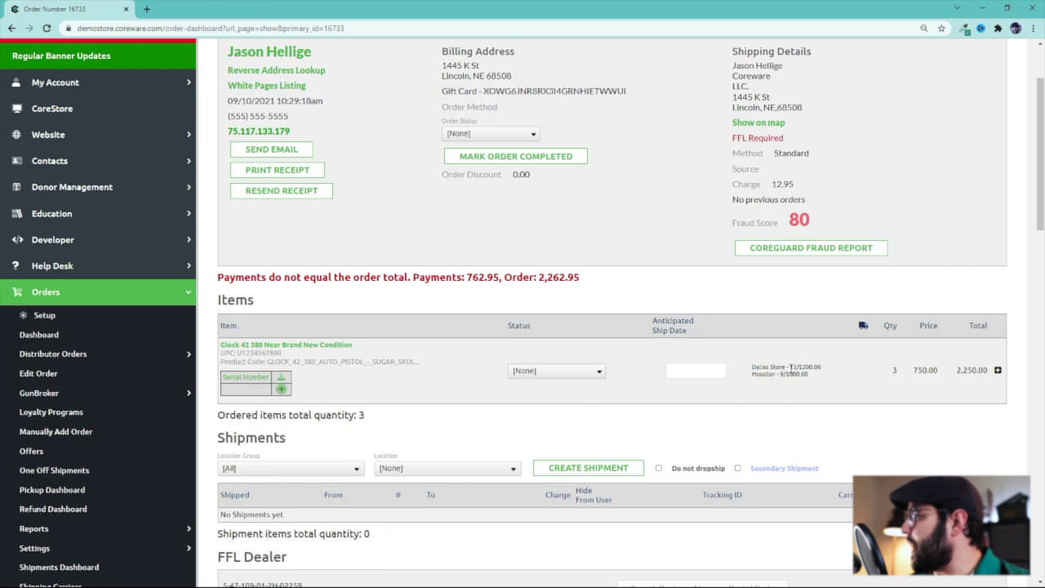
pyautogui.moveTo(801, 367); pyautogui.dragTo(829, 372)
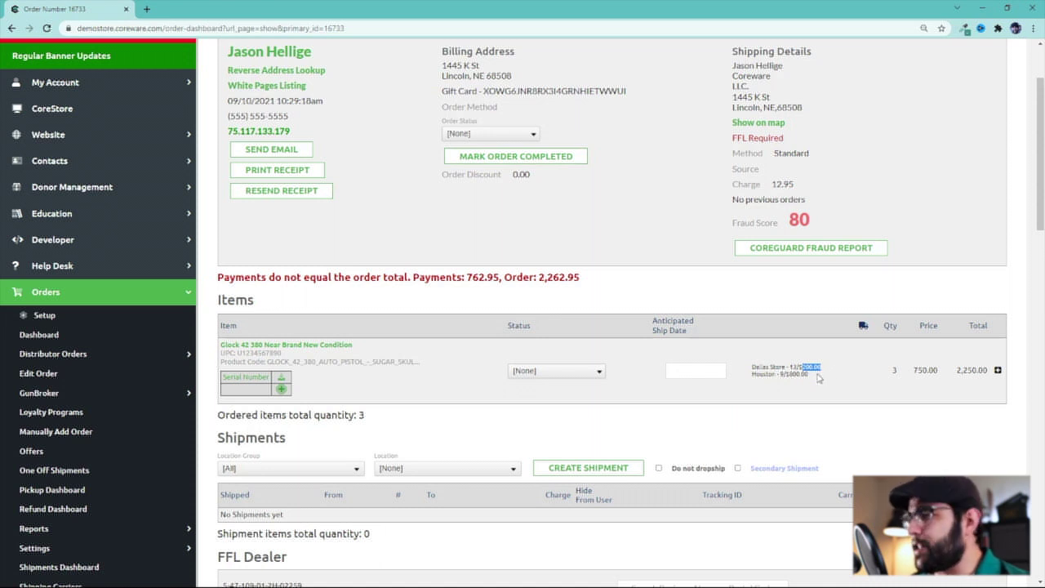
pyautogui.moveTo(752, 374); pyautogui.dragTo(817, 381)
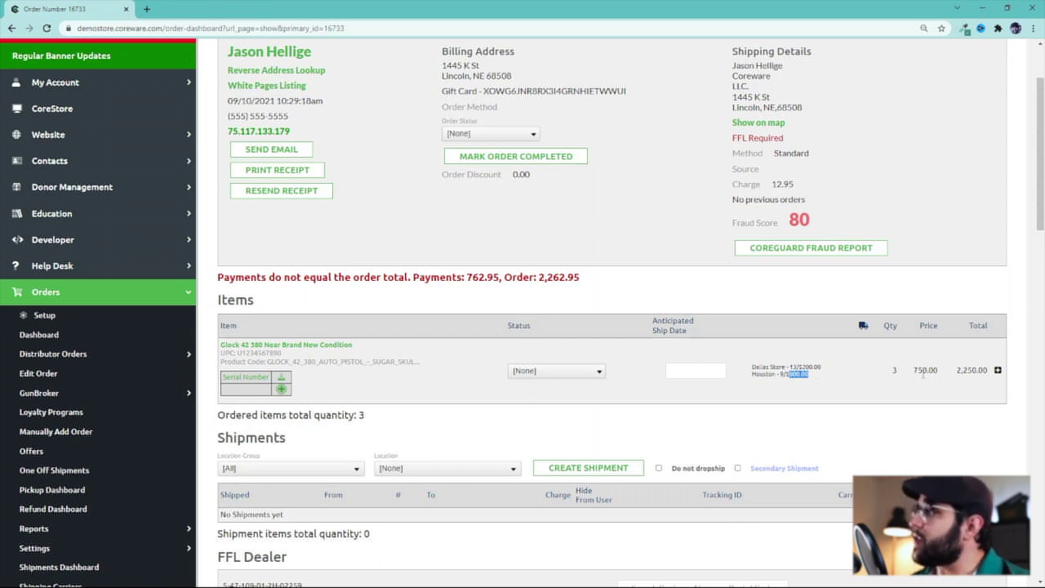
pyautogui.moveTo(913, 371); pyautogui.dragTo(943, 374)
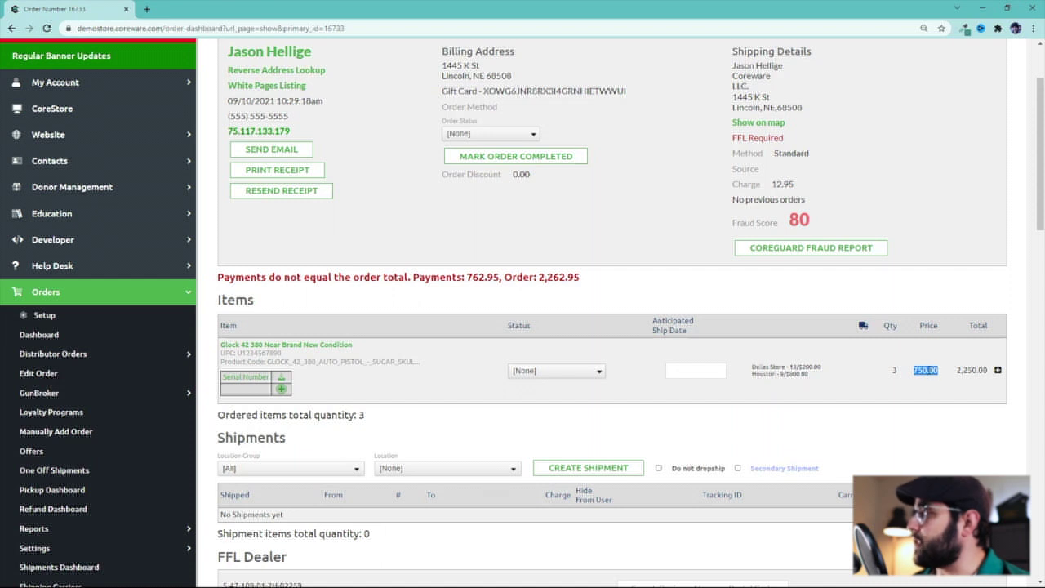
pyautogui.click(974, 372)
# Step: Review the order's shipments, FFL dealer, payments and notes sections, including the note about contacting the customer
pyautogui.scroll(-3, 649, 405)
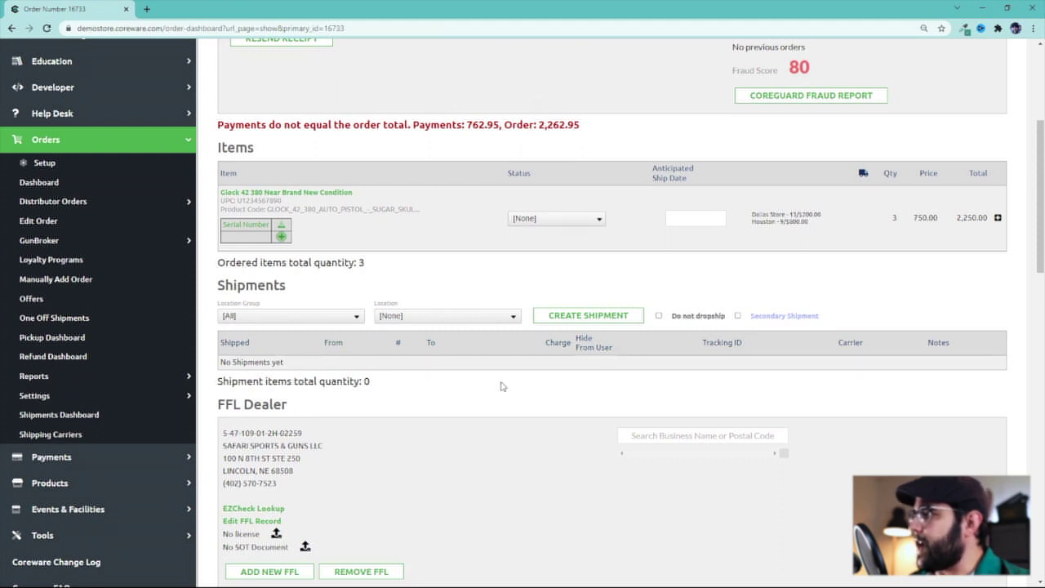
pyautogui.scroll(-4, 420, 364)
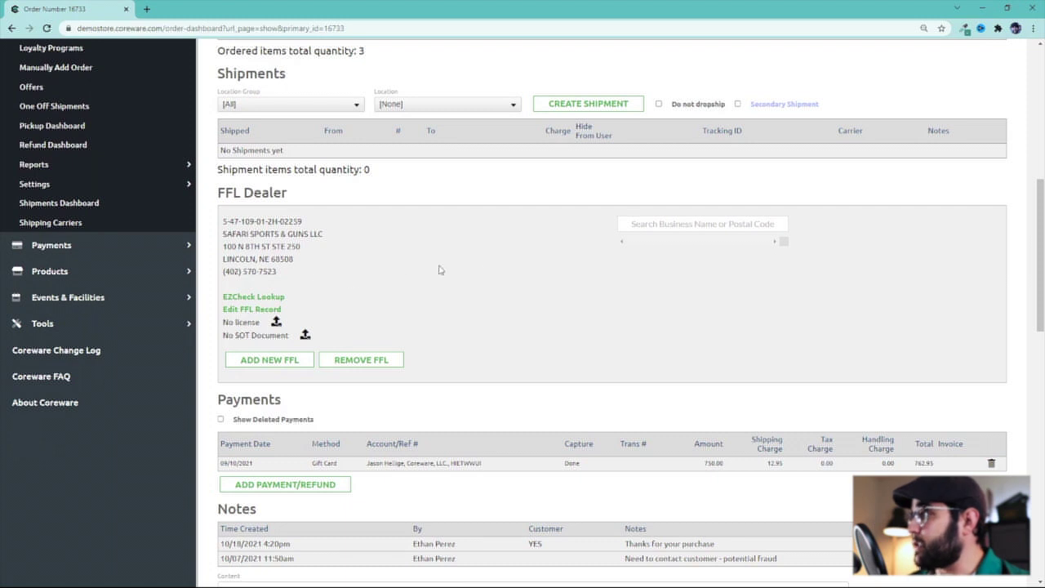
pyautogui.scroll(-1, 304, 376)
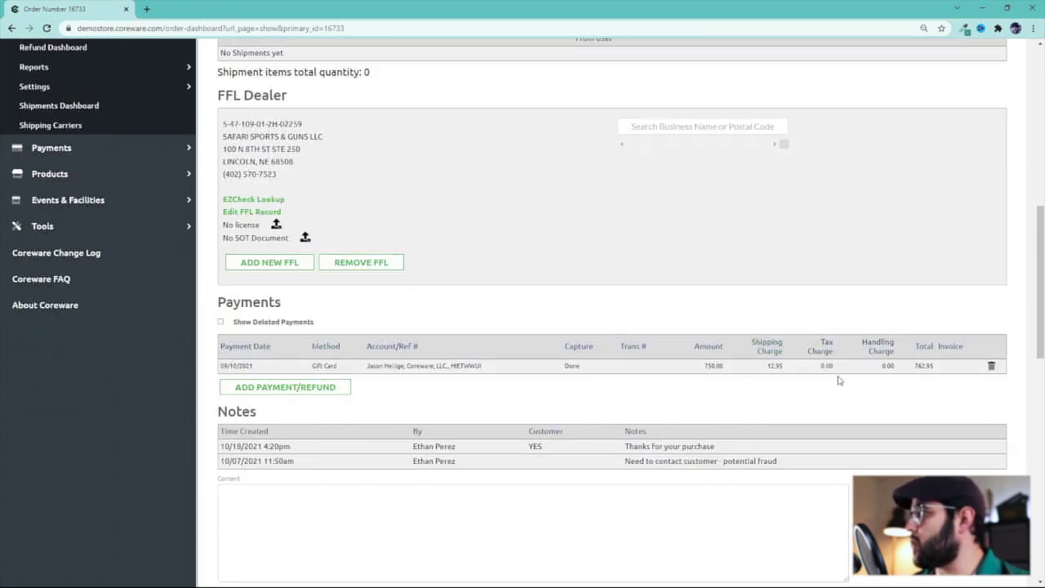
pyautogui.scroll(-2, 552, 390)
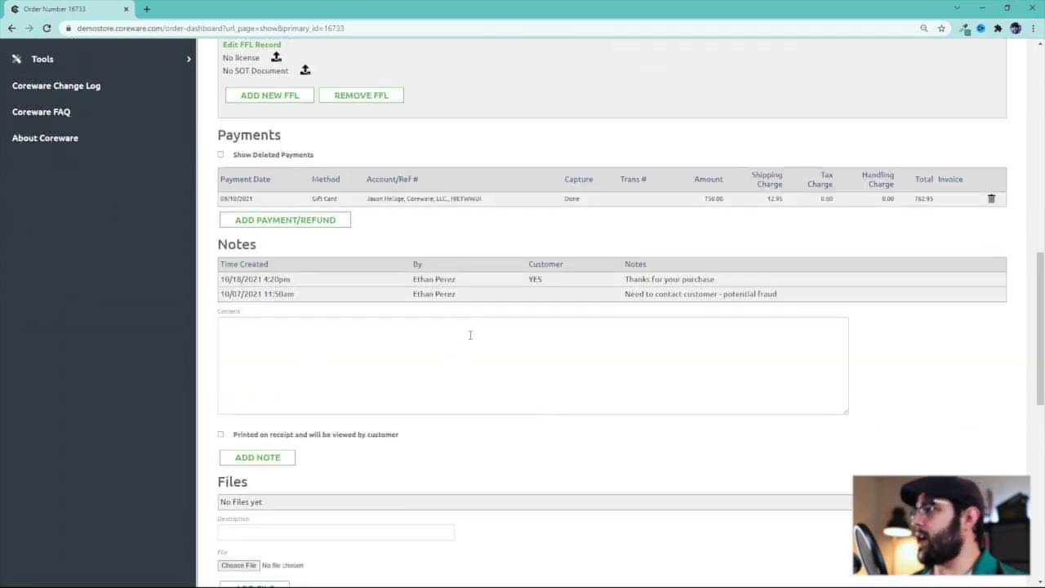
pyautogui.click(535, 354)
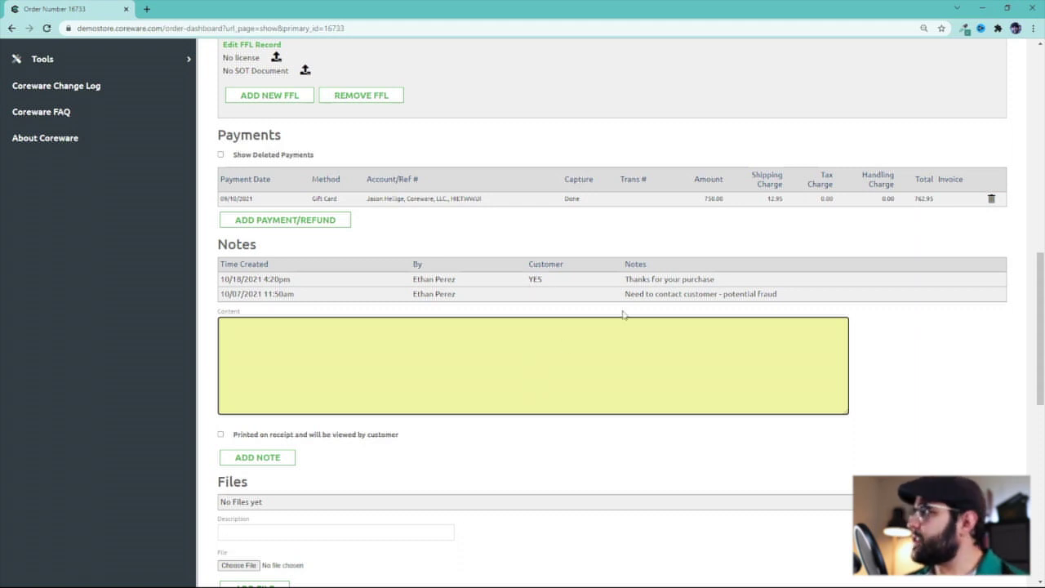
pyautogui.moveTo(630, 294); pyautogui.dragTo(569, 304)
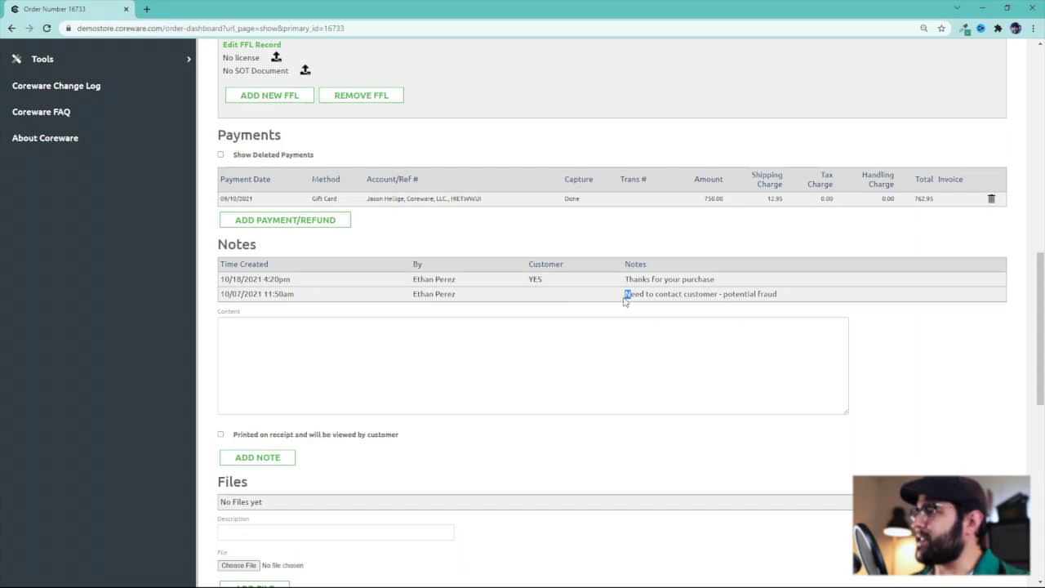
# Step: Review the order's existing notes, including which one is marked as visible to the customer
pyautogui.scroll(9, 639, 373)
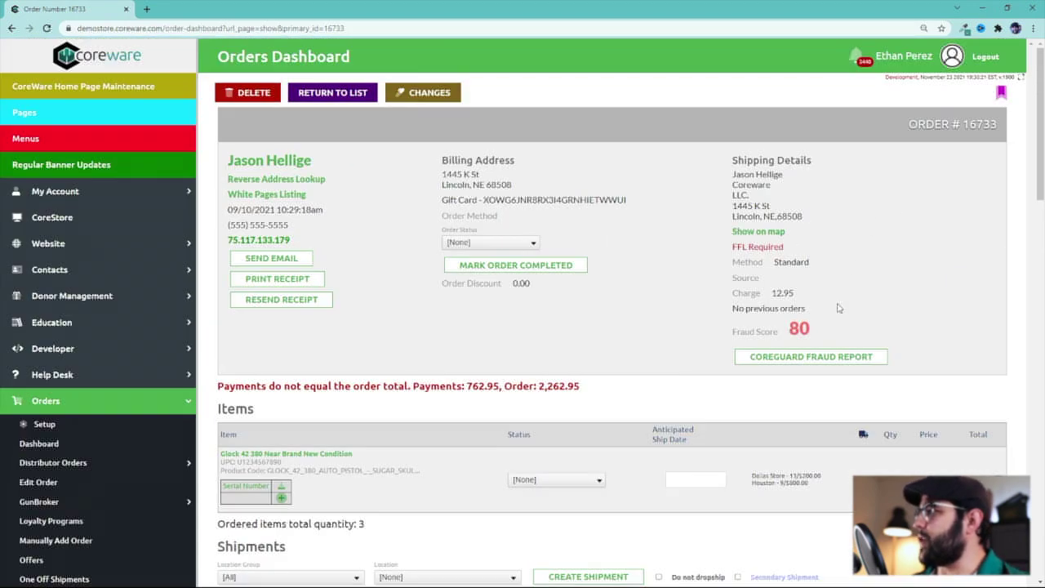
pyautogui.scroll(-9, 662, 403)
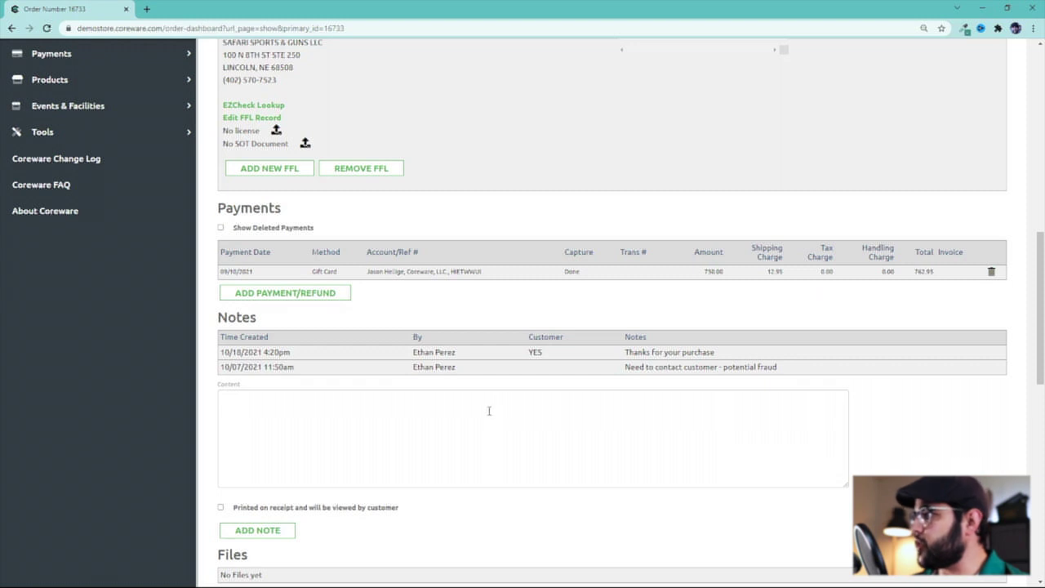
pyautogui.moveTo(530, 350); pyautogui.dragTo(548, 353)
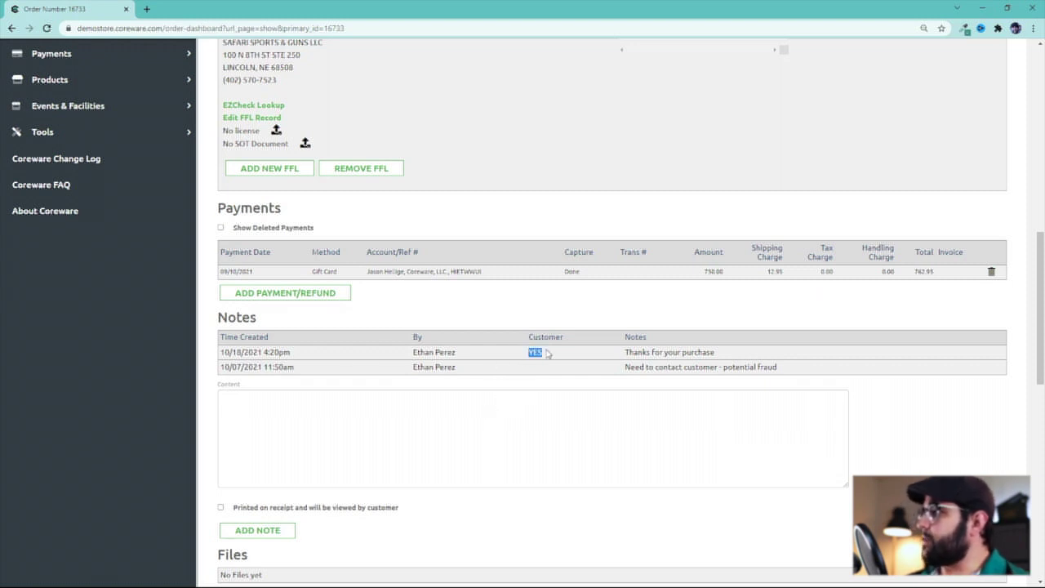
# Step: Draft the note "Thanks For your purchase." with the option to print it on the receipt for the customer, and clear its text
pyautogui.click(462, 437)
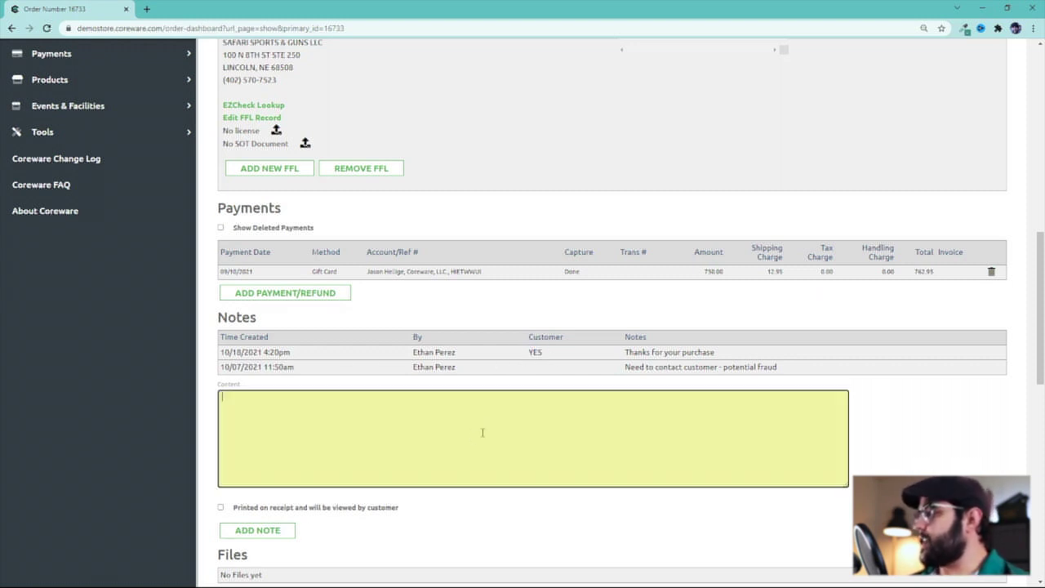
pyautogui.scroll(-1, 338, 448)
pyautogui.click(267, 455)
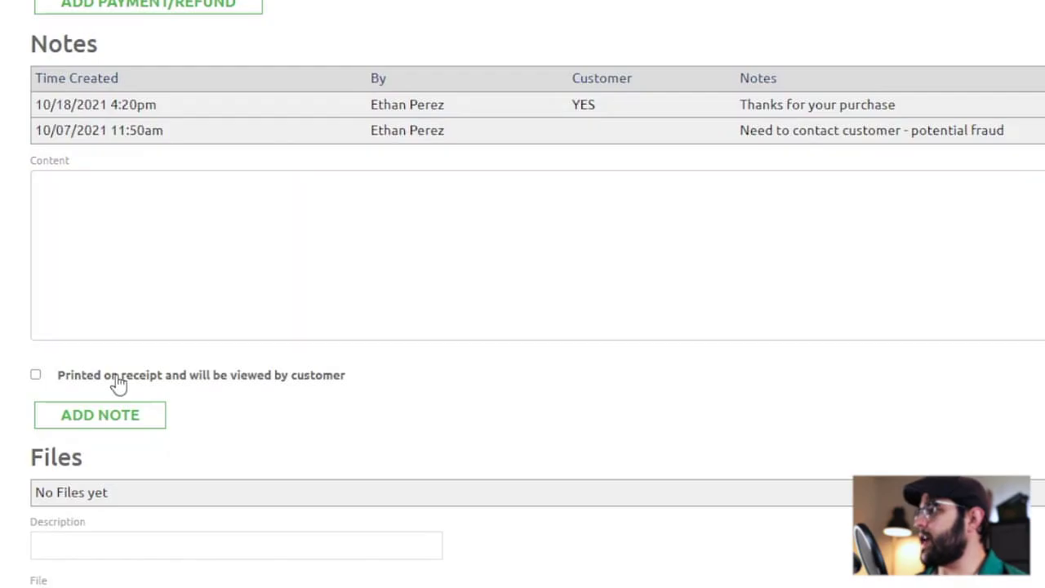
pyautogui.click(314, 365)
pyautogui.write('Thanks for your purchase.')
pyautogui.hotkey('ctrl', 'a')
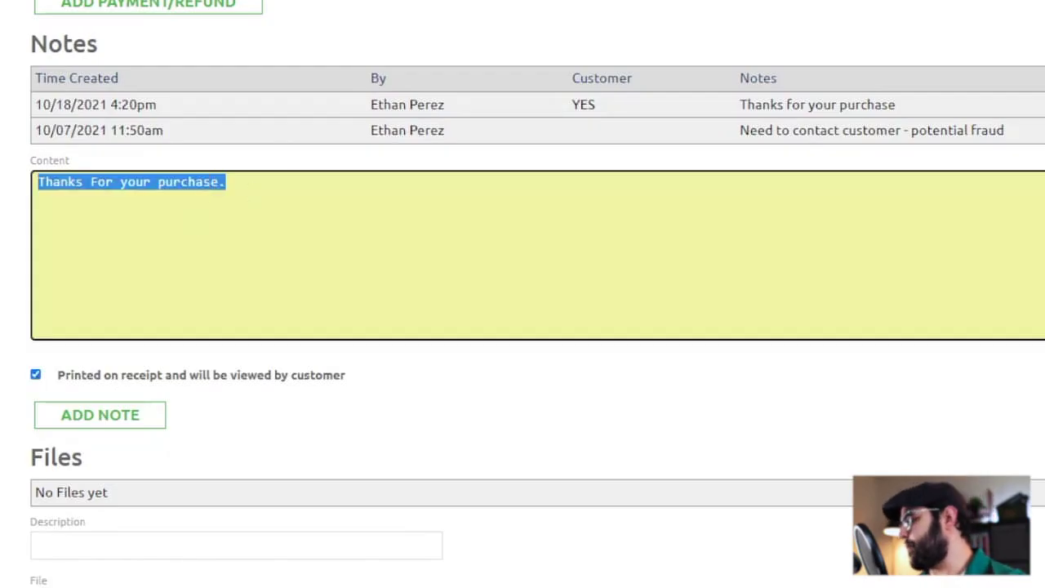
pyautogui.press('BackSpace')
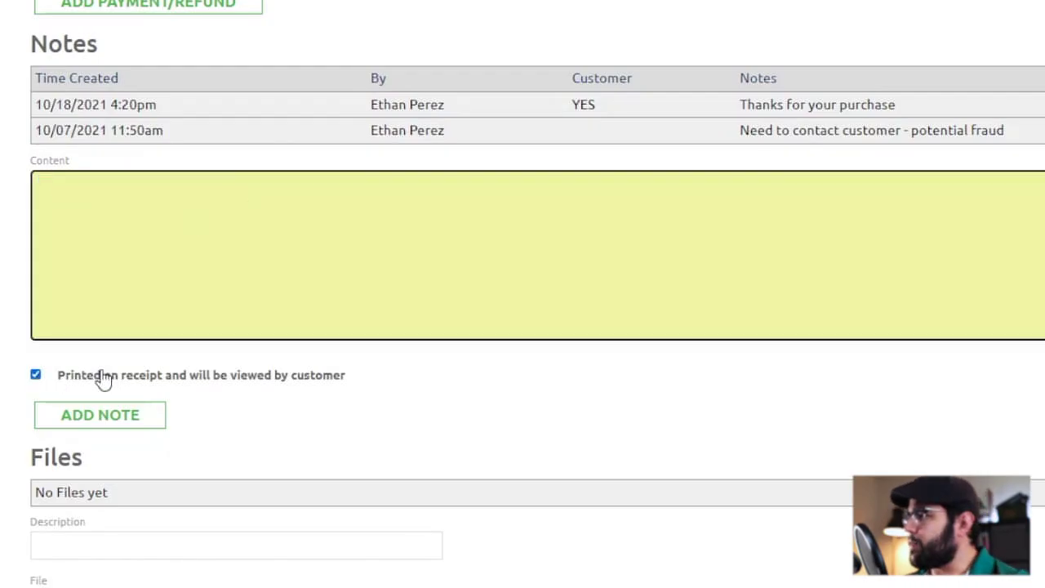
pyautogui.click(92, 418)
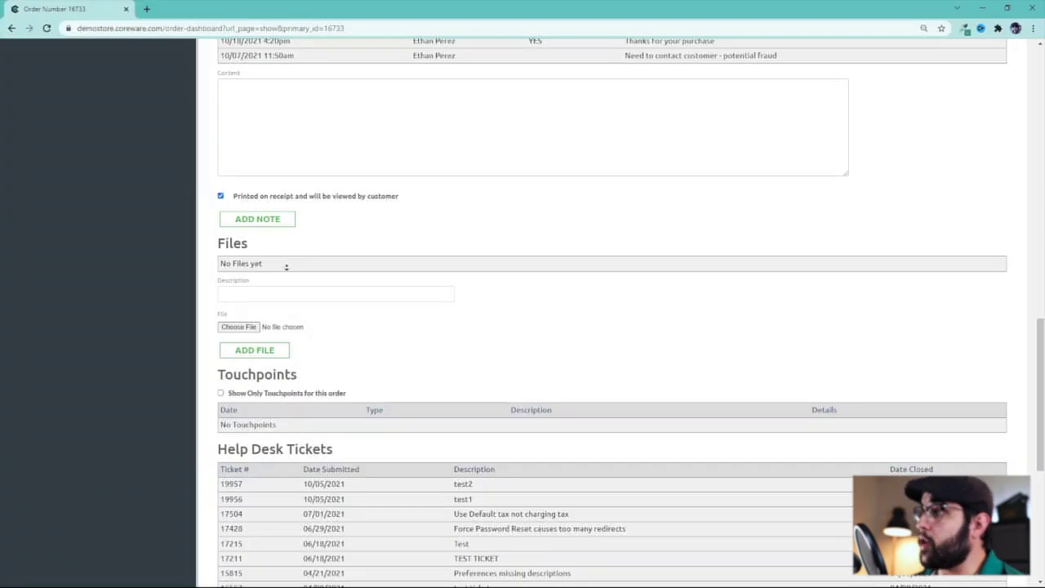
# Step: Review the order's files, touchpoints and help desk tickets sections
pyautogui.scroll(-1, 152, 493)
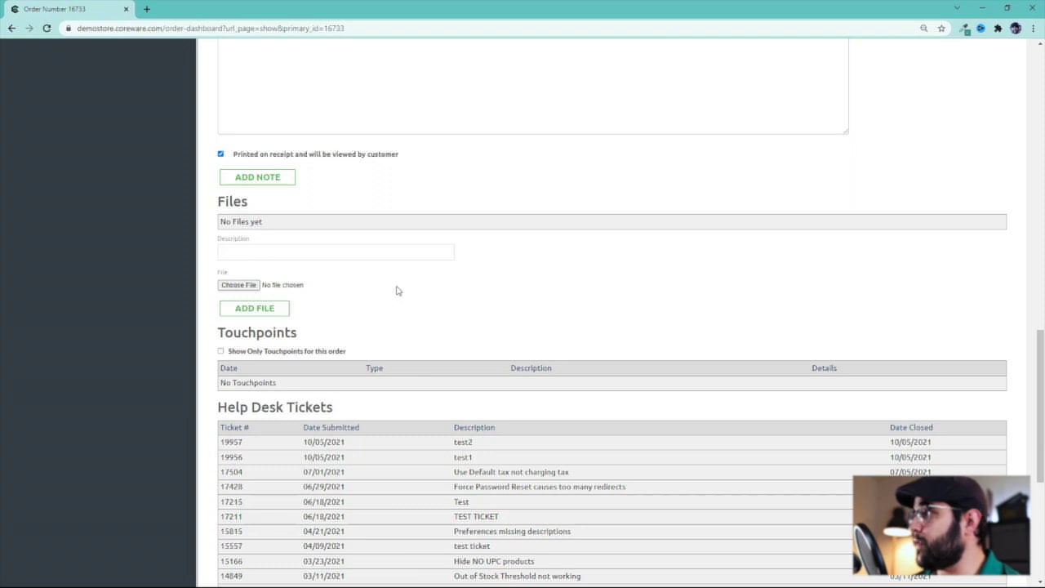
pyautogui.scroll(-1, 389, 296)
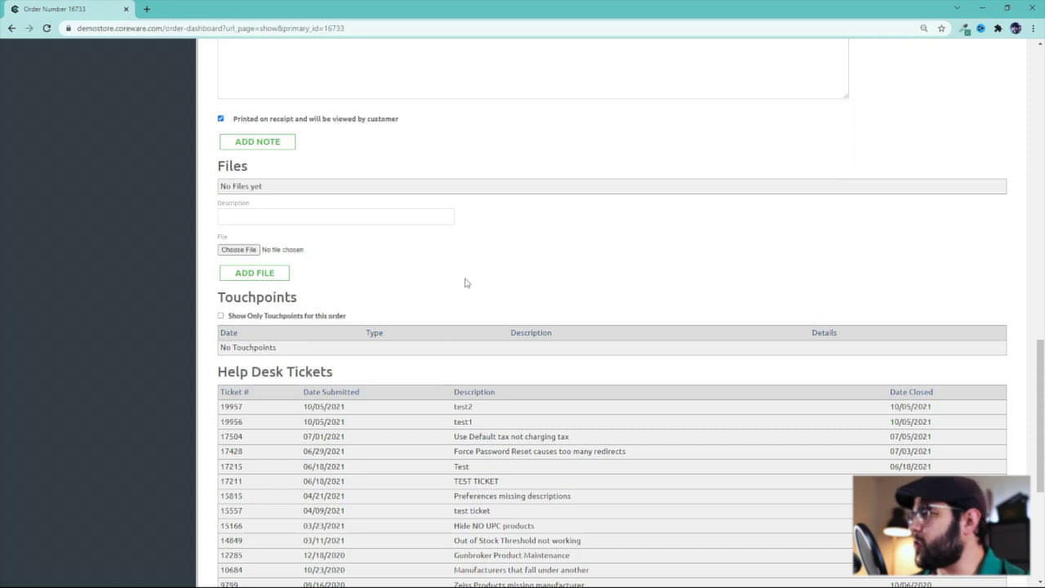
pyautogui.scroll(-3, 462, 283)
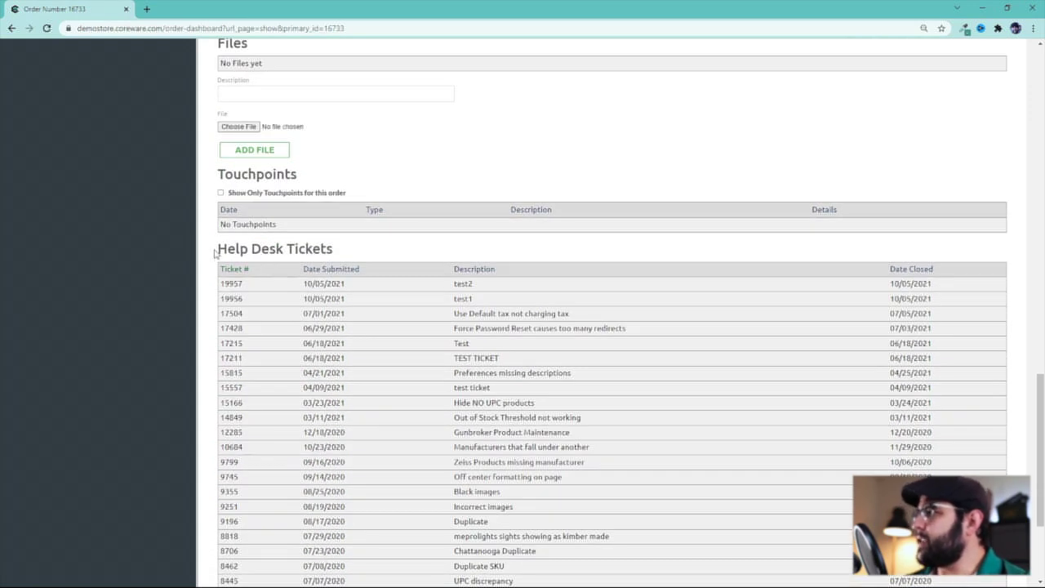
pyautogui.scroll(8, 473, 416)
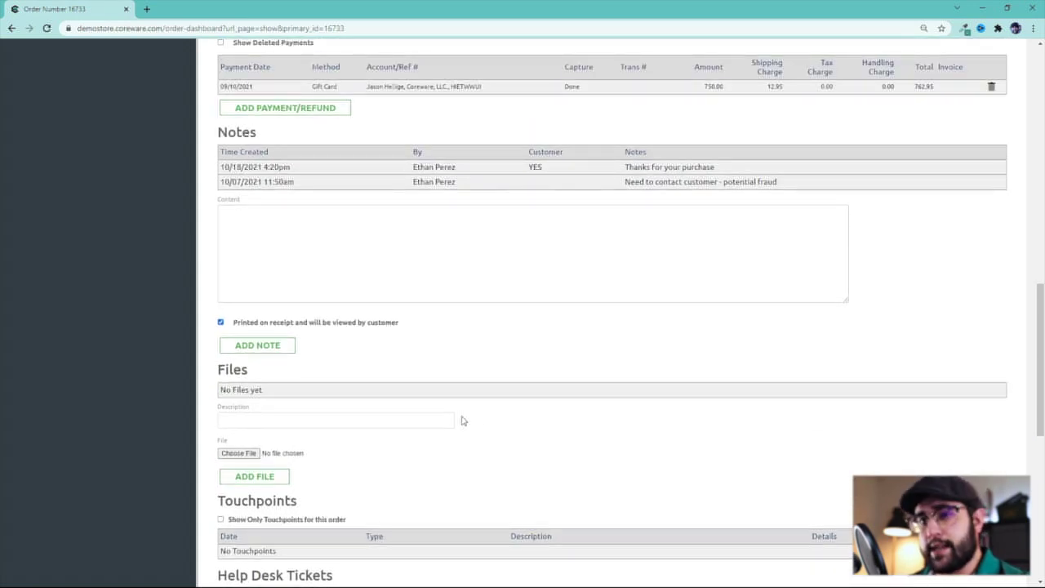
# Step: Create a shipment of 2 units of the Glock 42 item from the Dallas Store location
pyautogui.scroll(10, 490, 356)
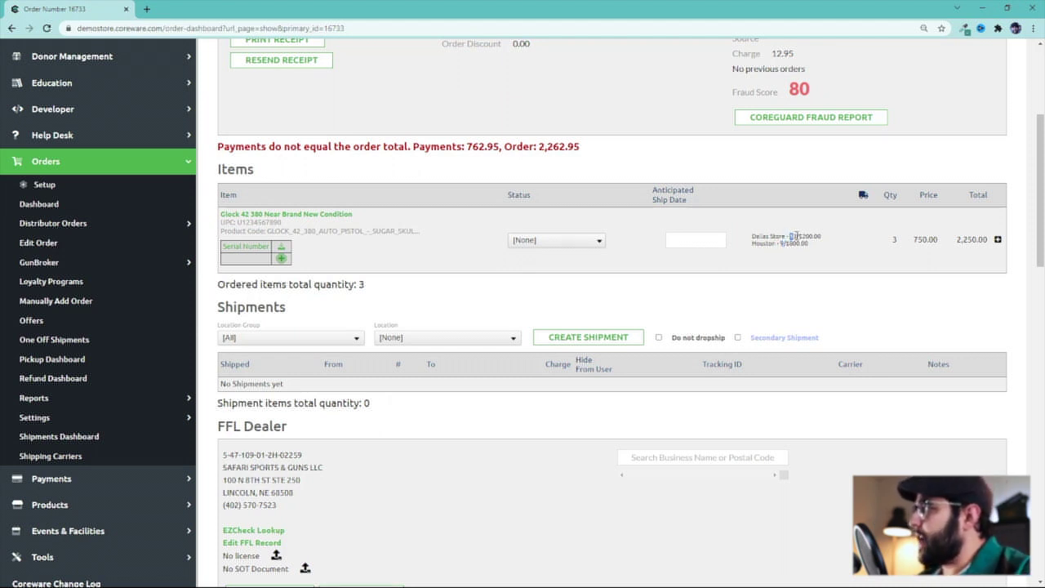
pyautogui.click(441, 338)
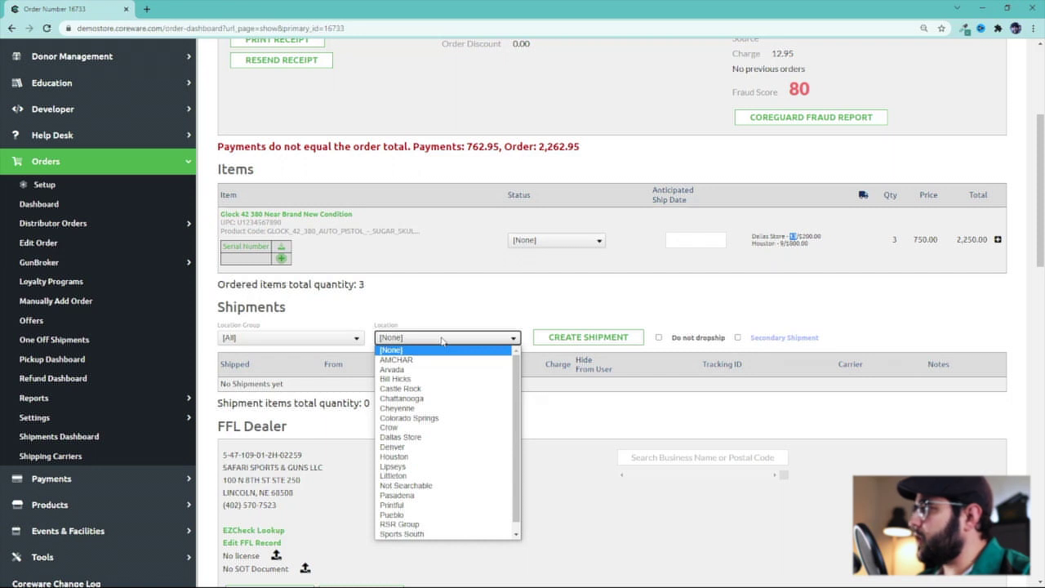
pyautogui.click(400, 436)
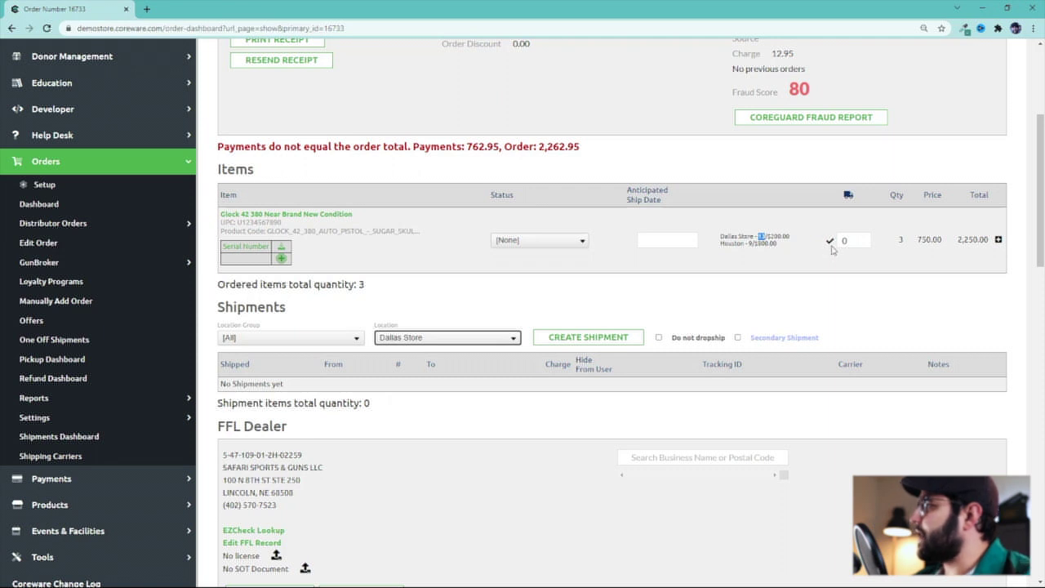
pyautogui.click(830, 243)
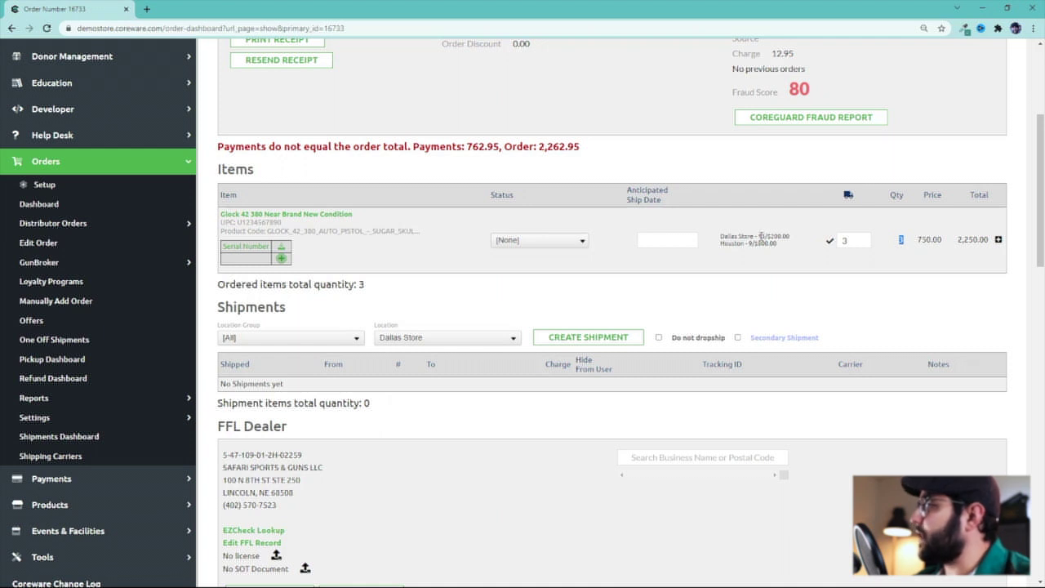
pyautogui.click(761, 235)
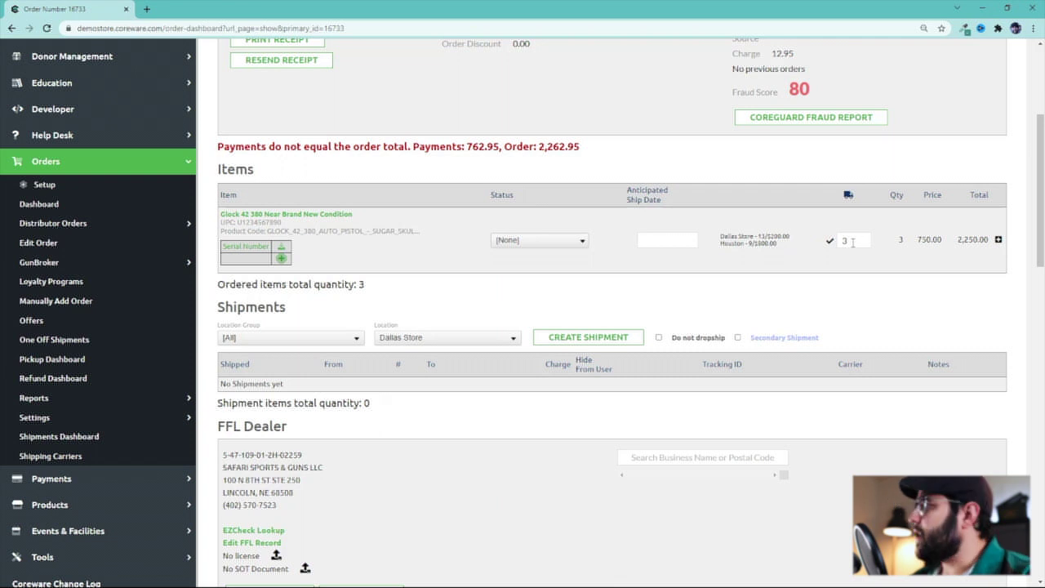
pyautogui.moveTo(852, 243); pyautogui.dragTo(830, 247)
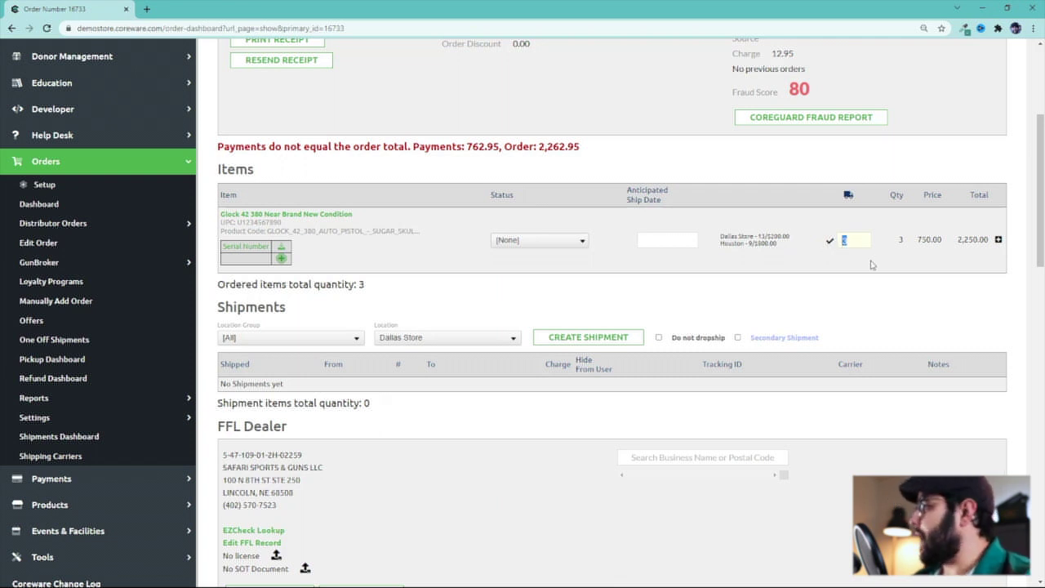
pyautogui.write('2')
pyautogui.click(588, 337)
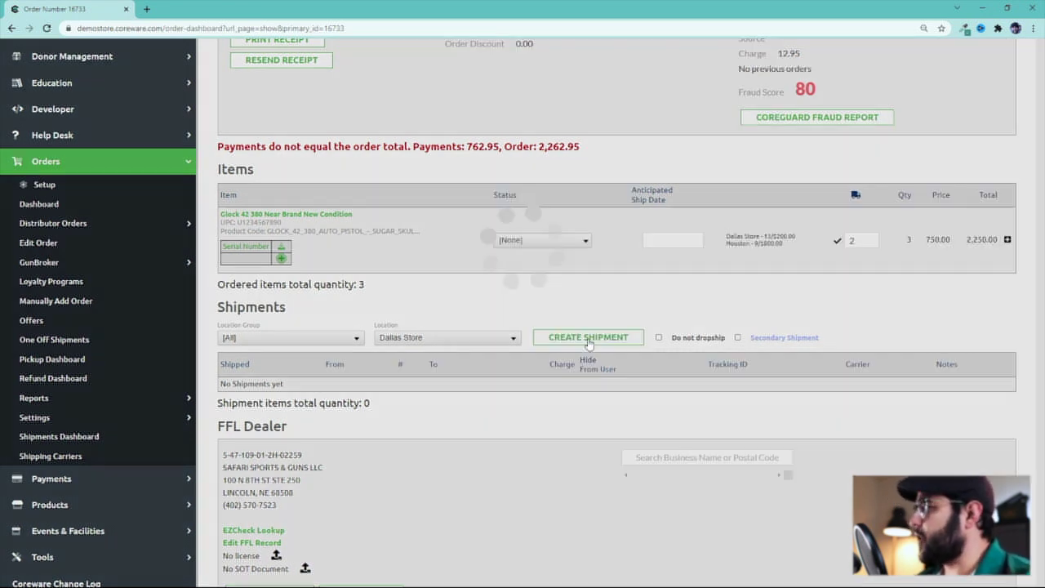
# Step: Create a second shipment from Houston for the 1 remaining unit of the Glock 42 item
pyautogui.click(514, 338)
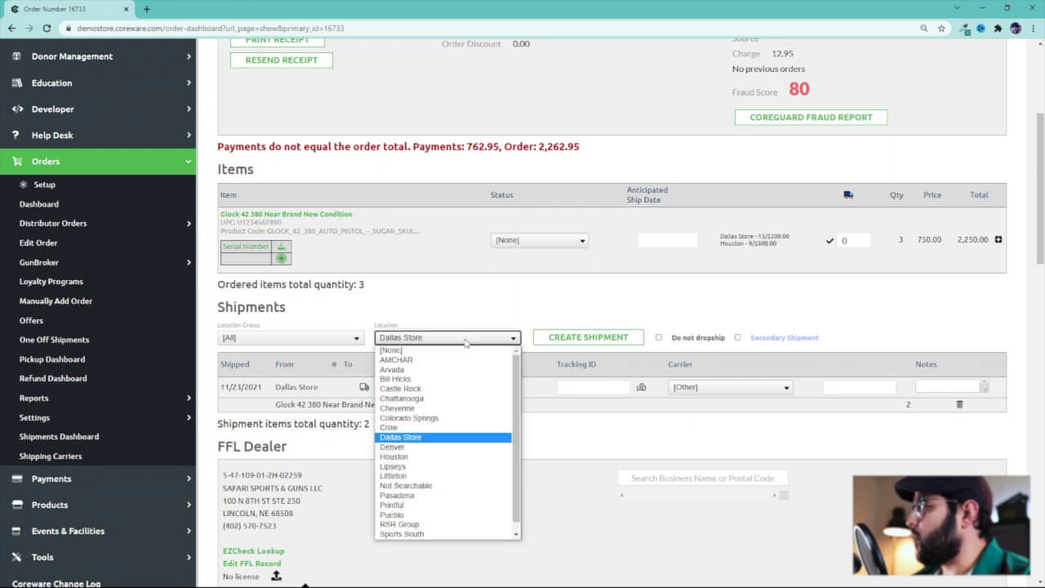
pyautogui.click(394, 457)
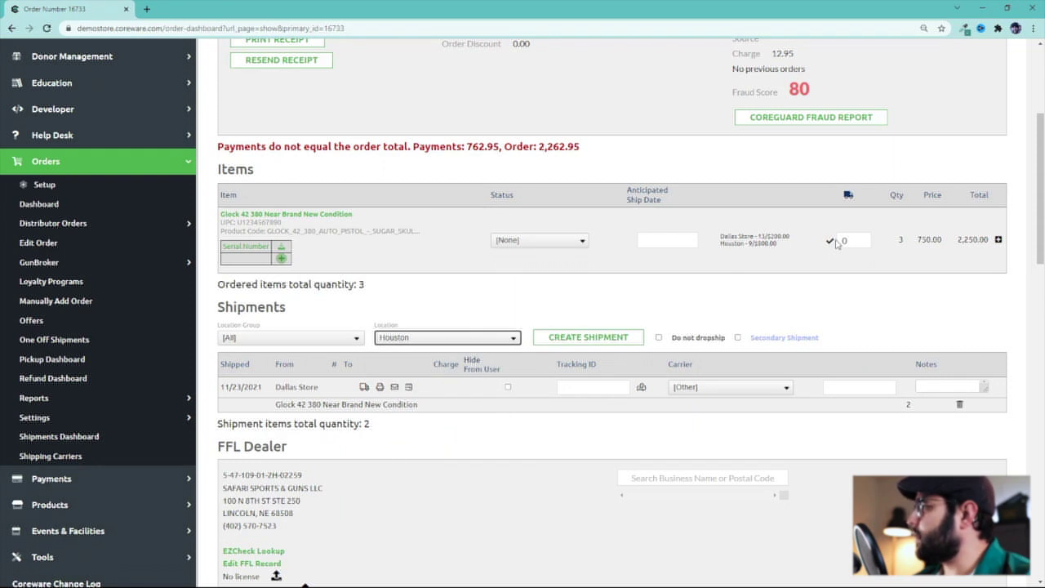
pyautogui.click(829, 242)
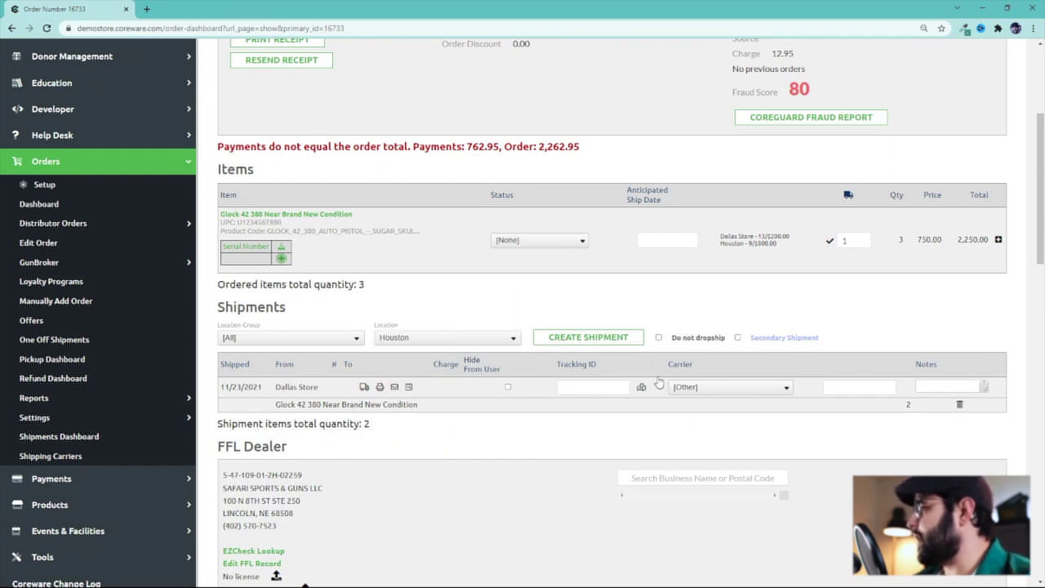
pyautogui.click(608, 339)
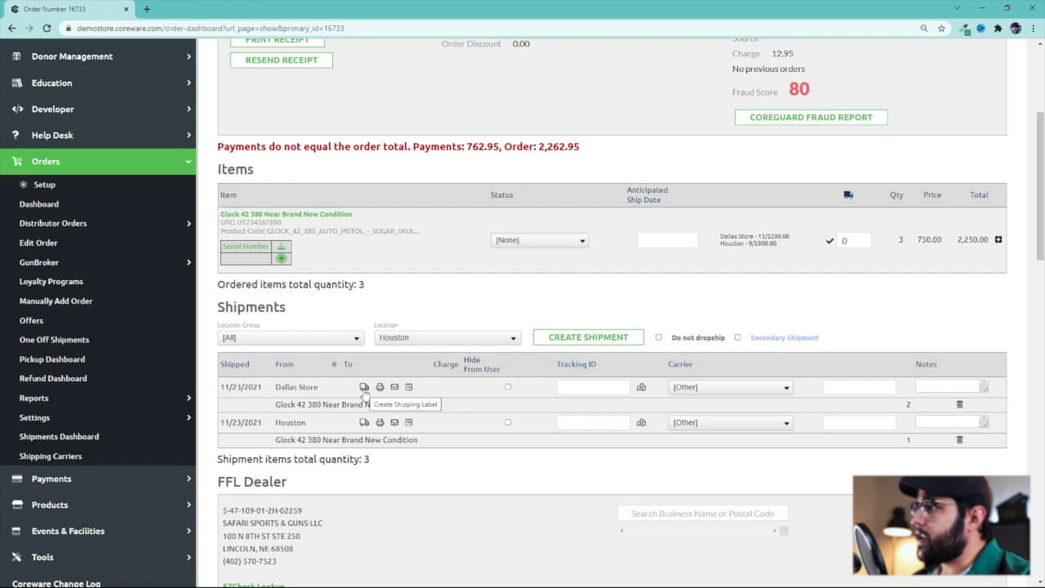
# Step: Get postage rates for the Dallas Store shipment from Dealer to FFL Dealer Premises, with height, width and length 1, weight 1 lb and signature required
pyautogui.click(313, 188)
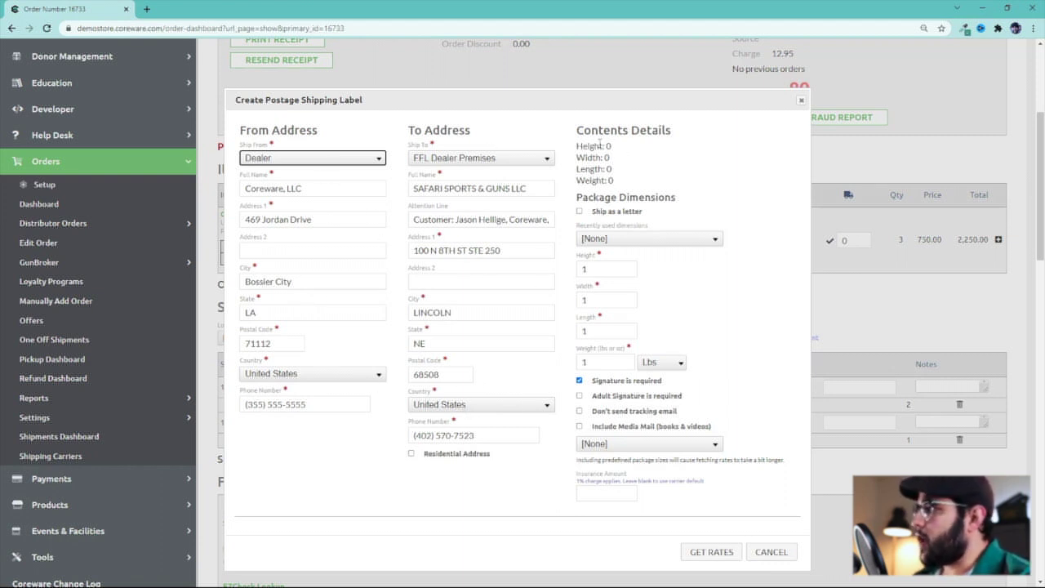
pyautogui.moveTo(612, 147); pyautogui.dragTo(606, 169)
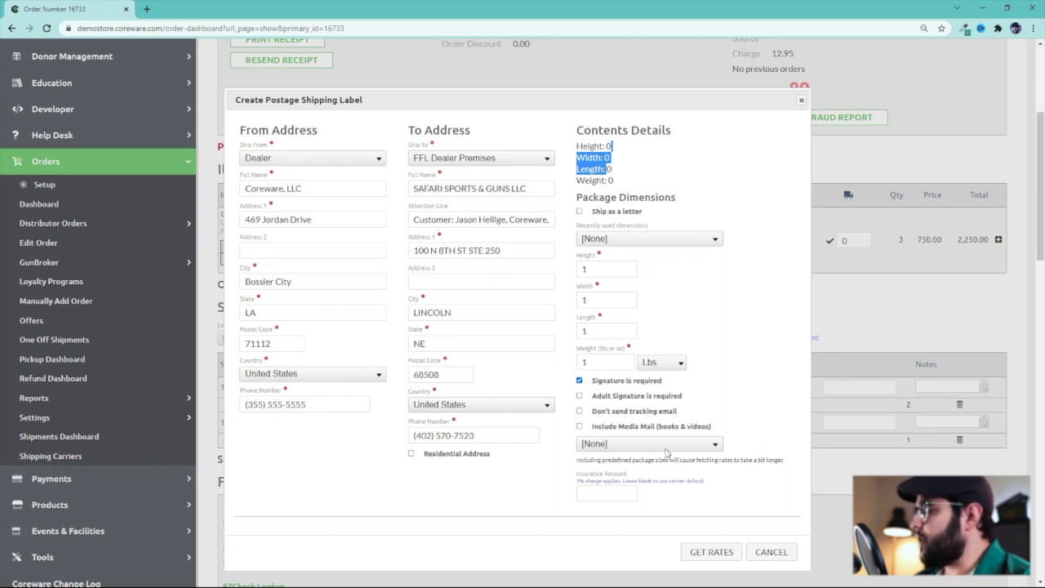
pyautogui.scroll(-3, 692, 475)
pyautogui.click(704, 335)
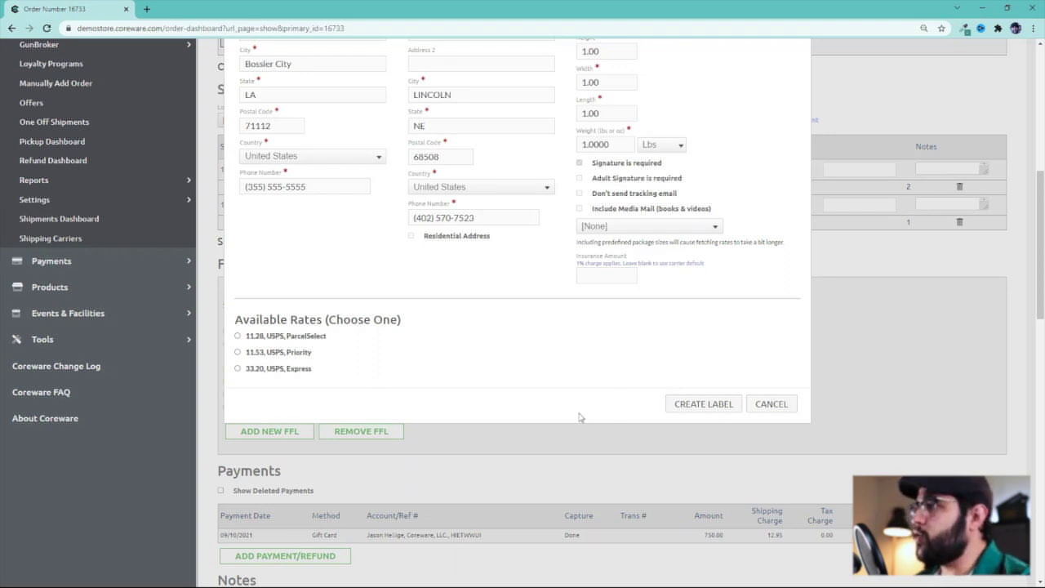
# Step: Create the Dallas Store shipment's label with the 33.20 USPS Express rate and close the generated label
pyautogui.scroll(2, 571, 417)
pyautogui.scroll(1, 555, 395)
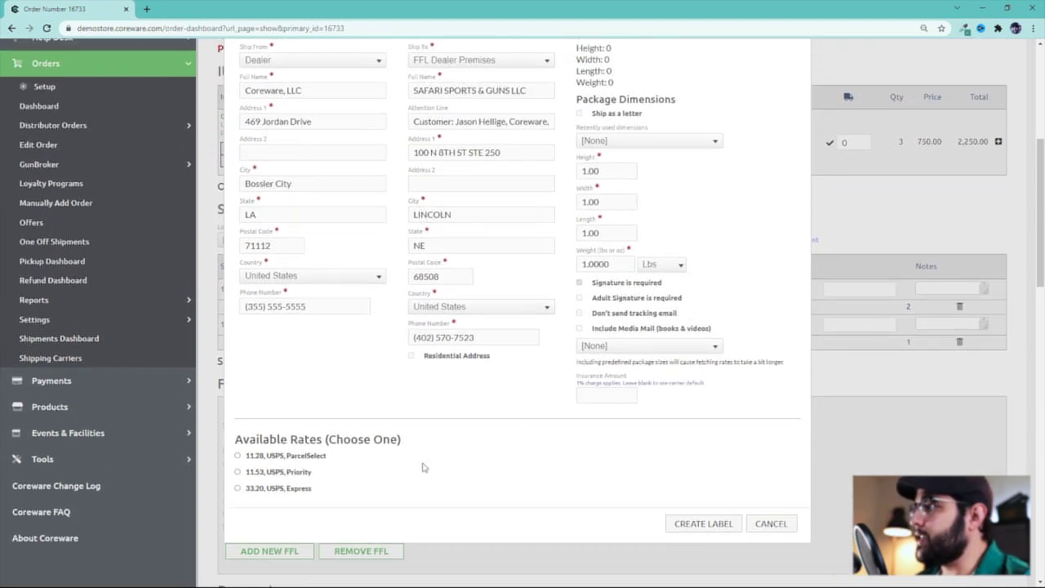
pyautogui.click(279, 488)
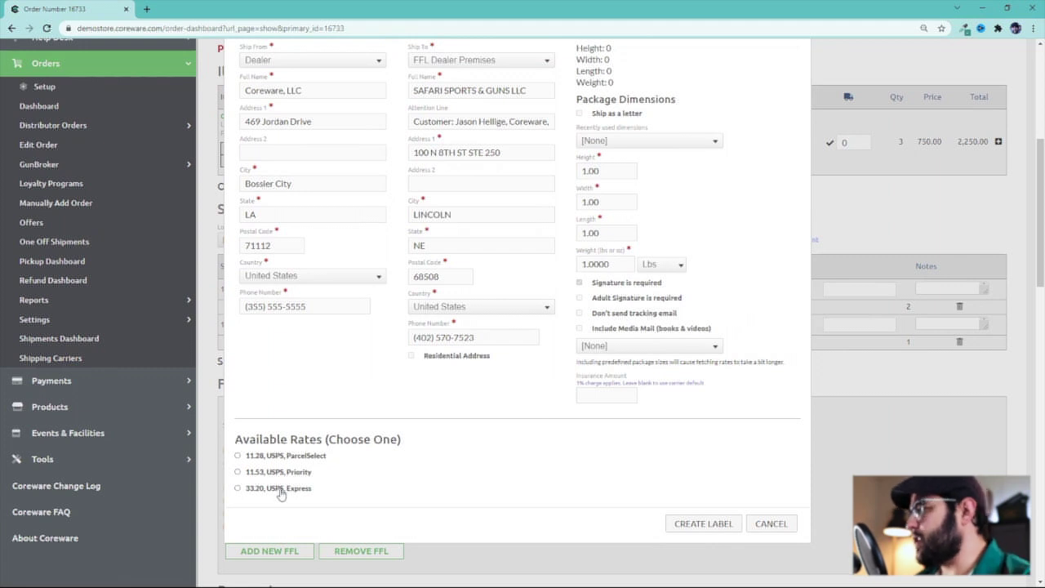
pyautogui.click(701, 524)
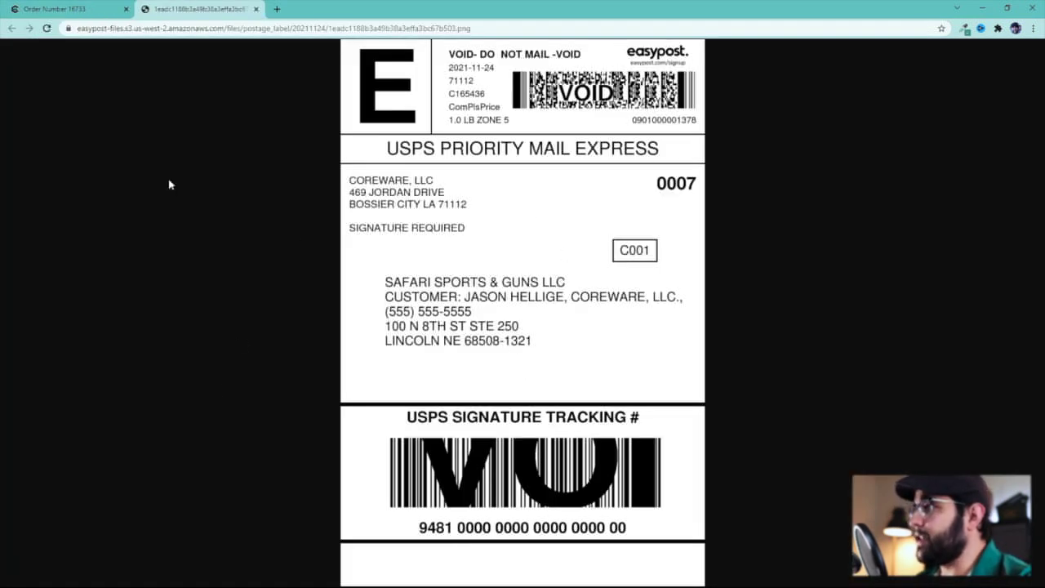
pyautogui.click(256, 9)
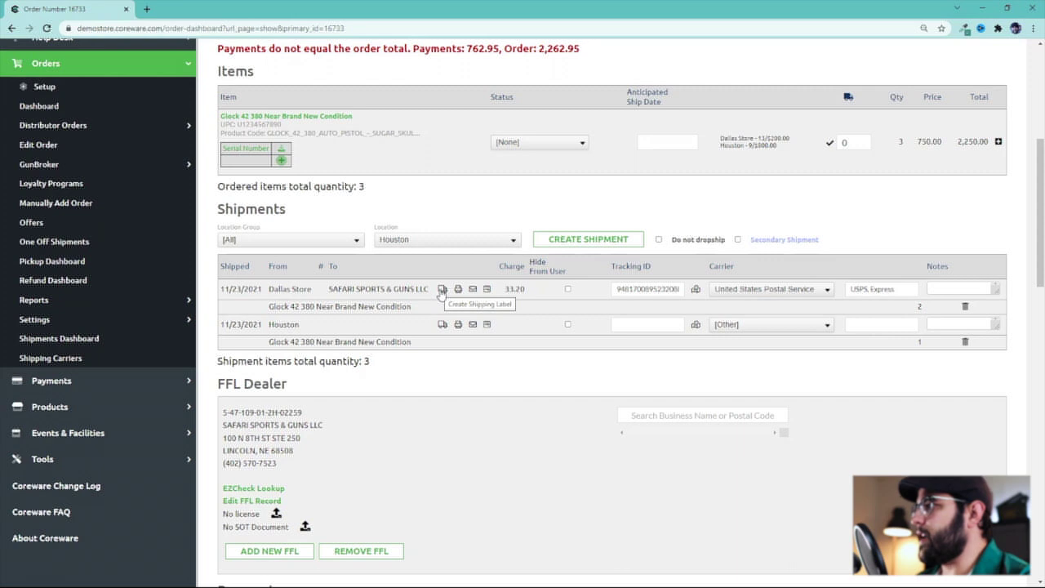
# Step: Reopen the Dallas Store shipment's label, close it, and check that shipment's tracking ID and carrier
pyautogui.click(440, 290)
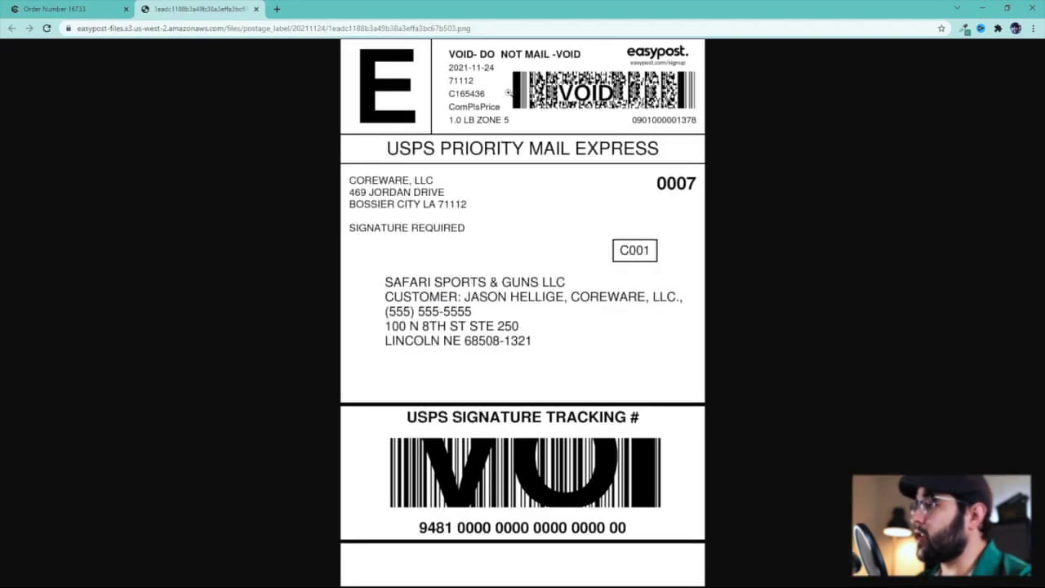
pyautogui.click(256, 9)
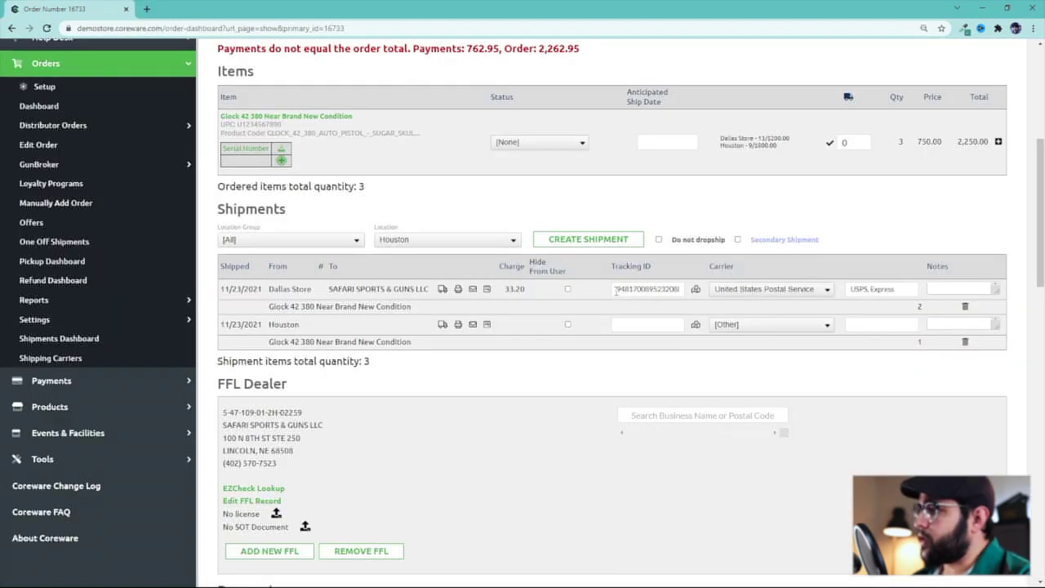
pyautogui.doubleClick(615, 290)
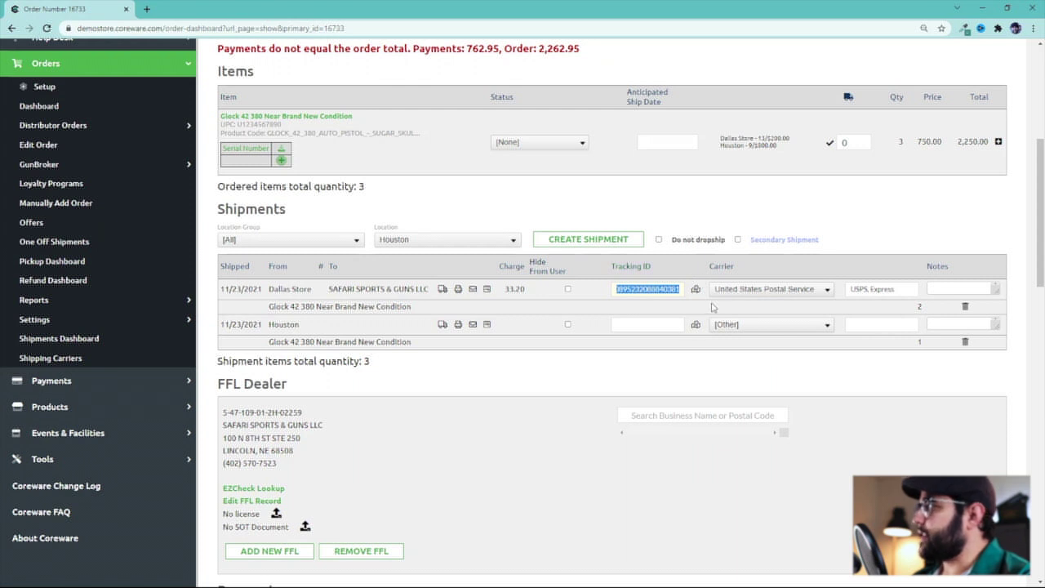
pyautogui.click(712, 307)
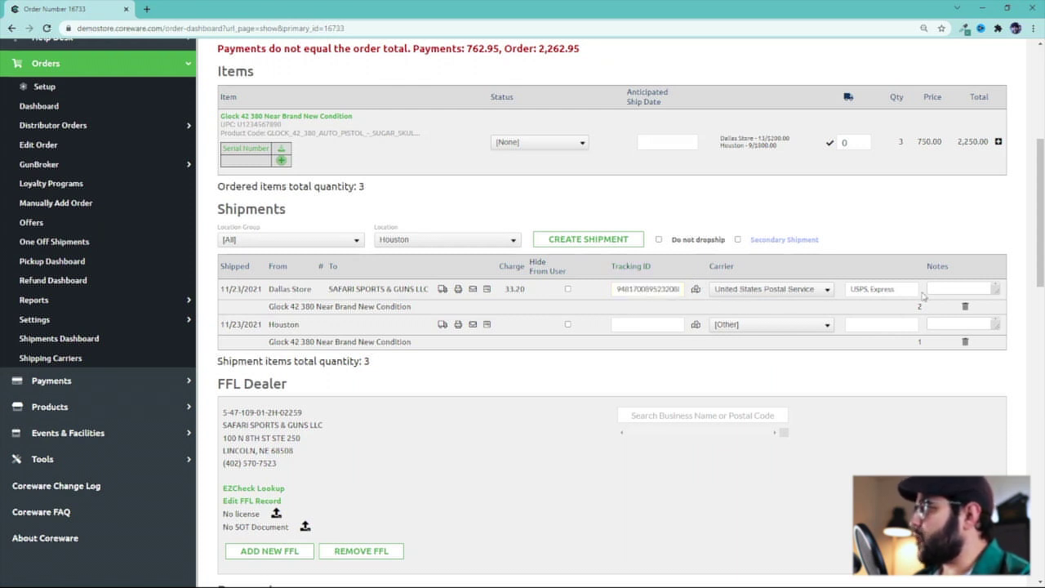
# Step: Create a USPS Express shipping label for the Houston shipment to the FFL dealer
pyautogui.click(442, 325)
pyautogui.click(702, 552)
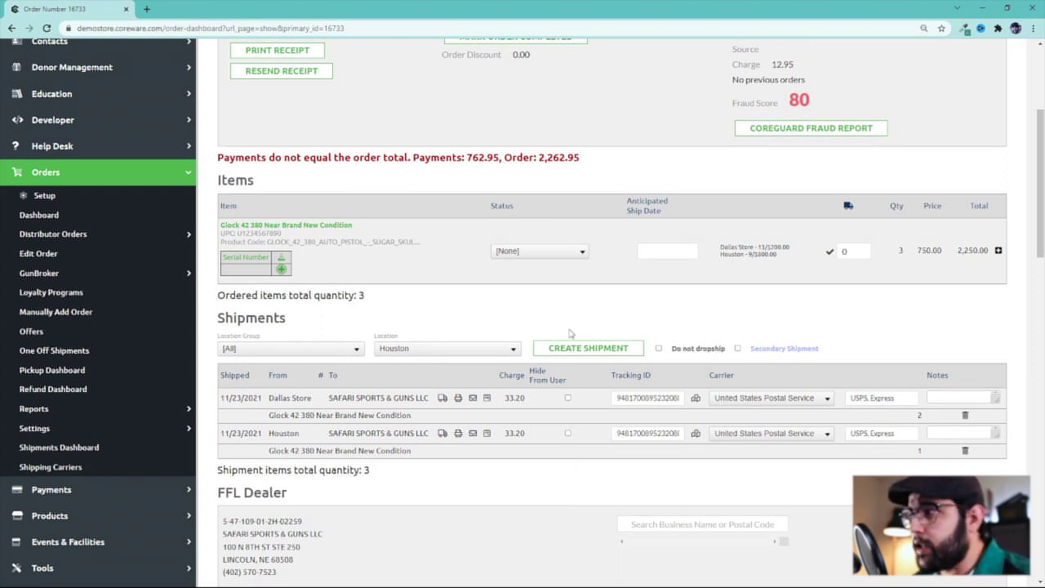
# Step: Set the order's status to Shipped and return to the orders list
pyautogui.scroll(3, 473, 261)
pyautogui.click(482, 242)
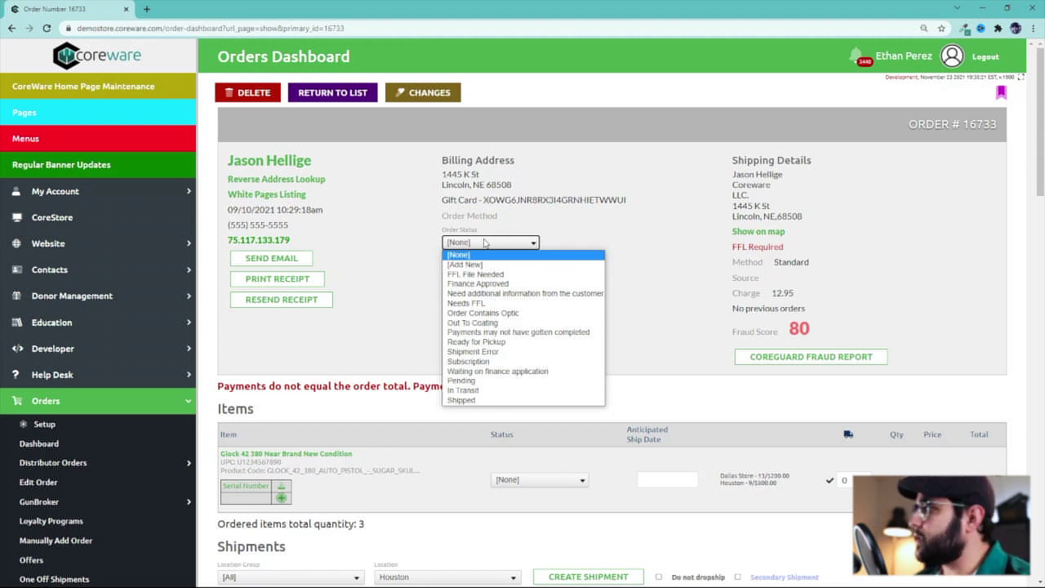
pyautogui.click(475, 400)
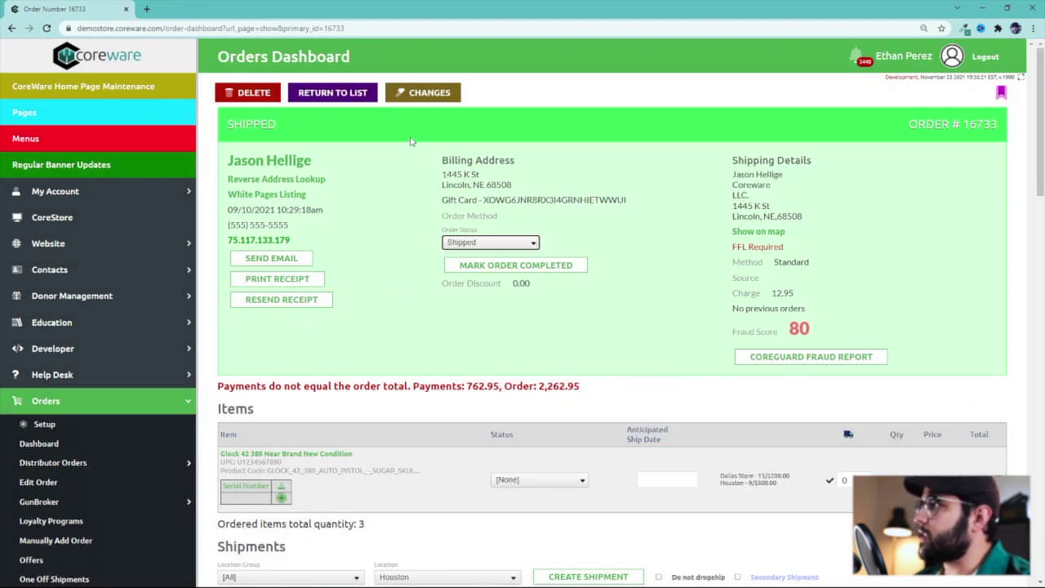
pyautogui.click(353, 96)
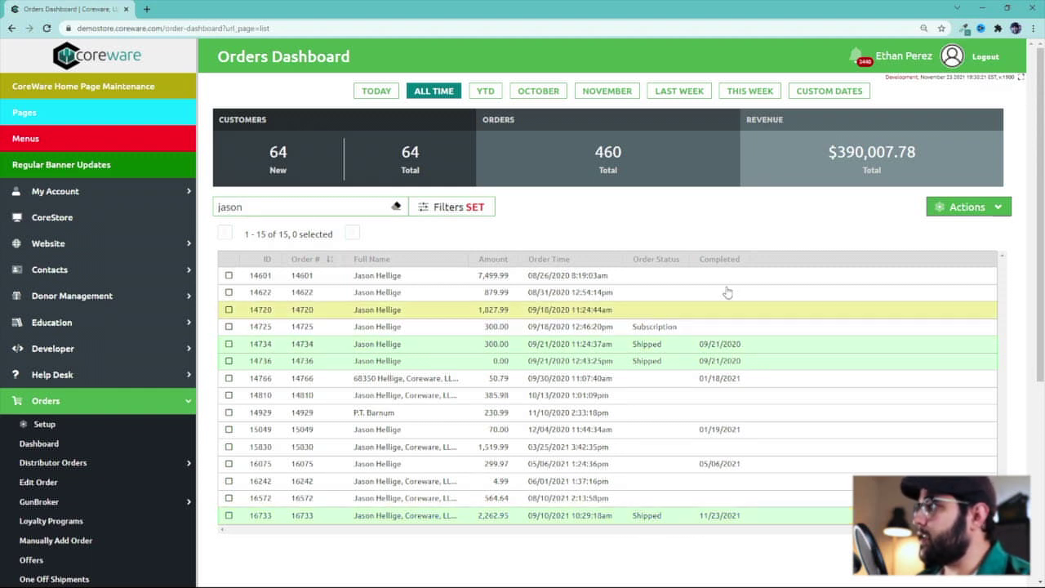
# Step: Open the shipped order with 11/23/2021 completion date from the list, reopen it, and set its status to Order Contains Optic
pyautogui.click(685, 523)
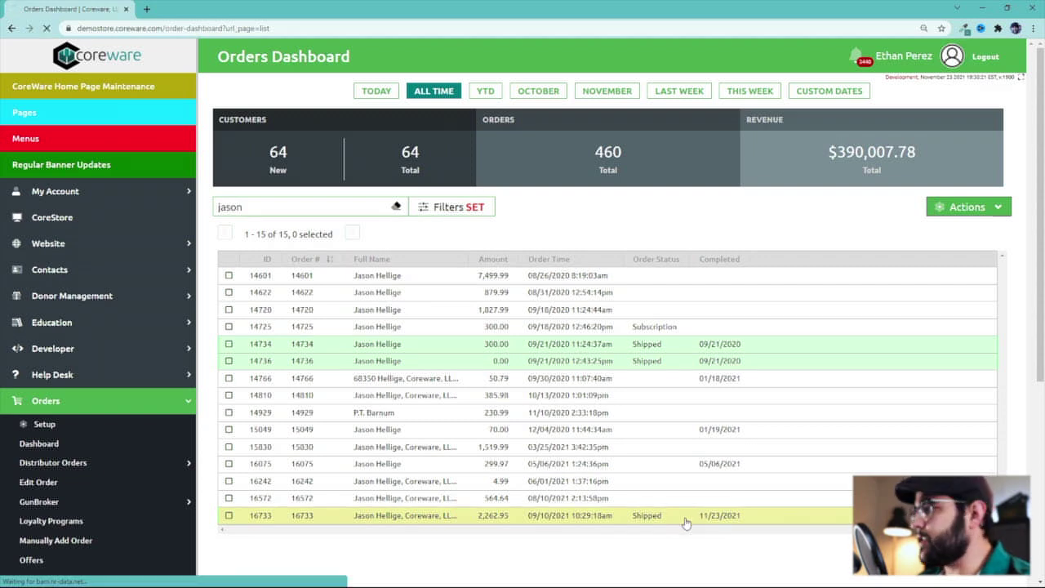
pyautogui.click(493, 278)
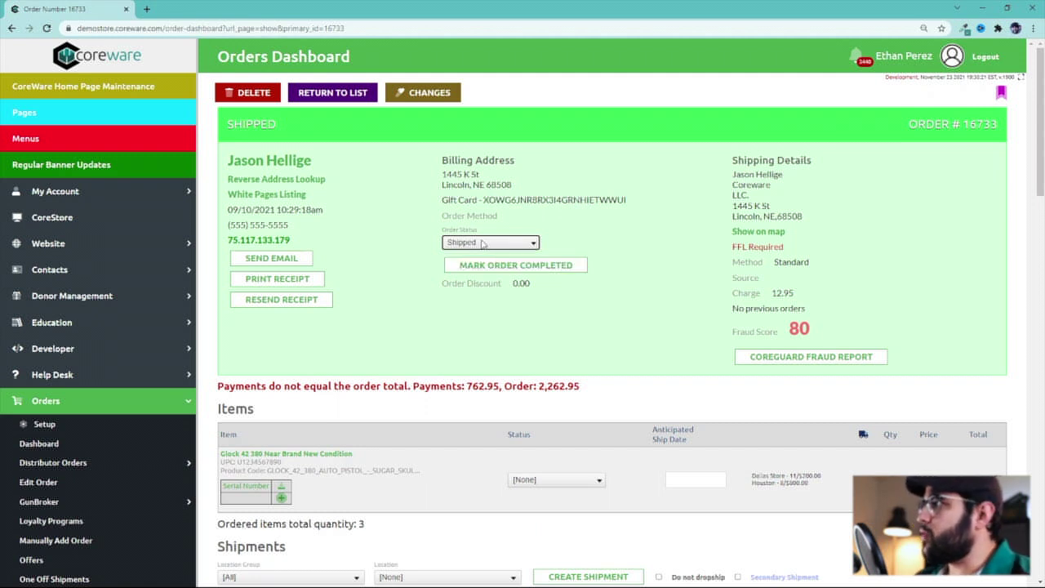
pyautogui.click(485, 243)
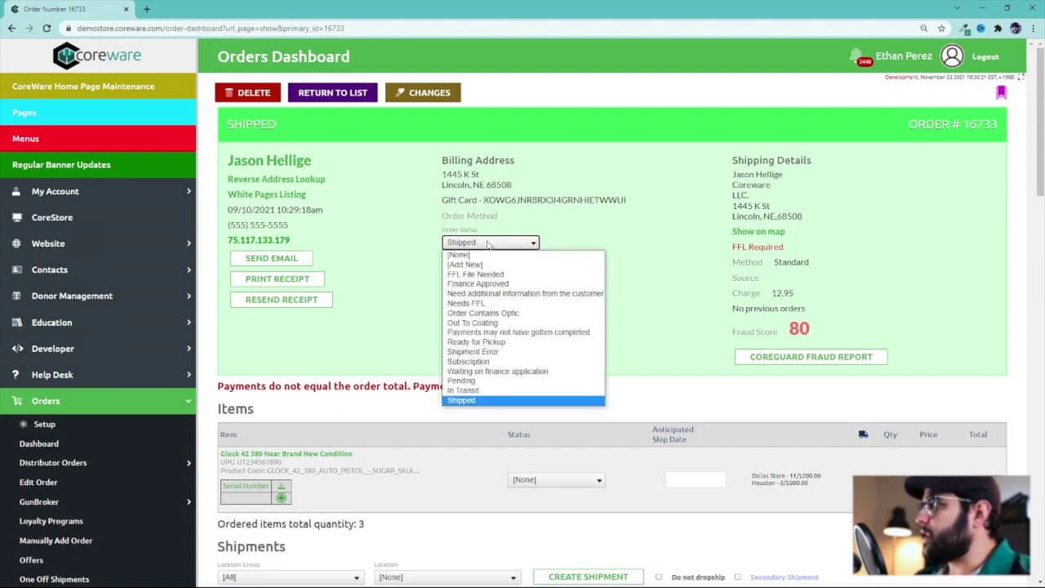
pyautogui.click(467, 314)
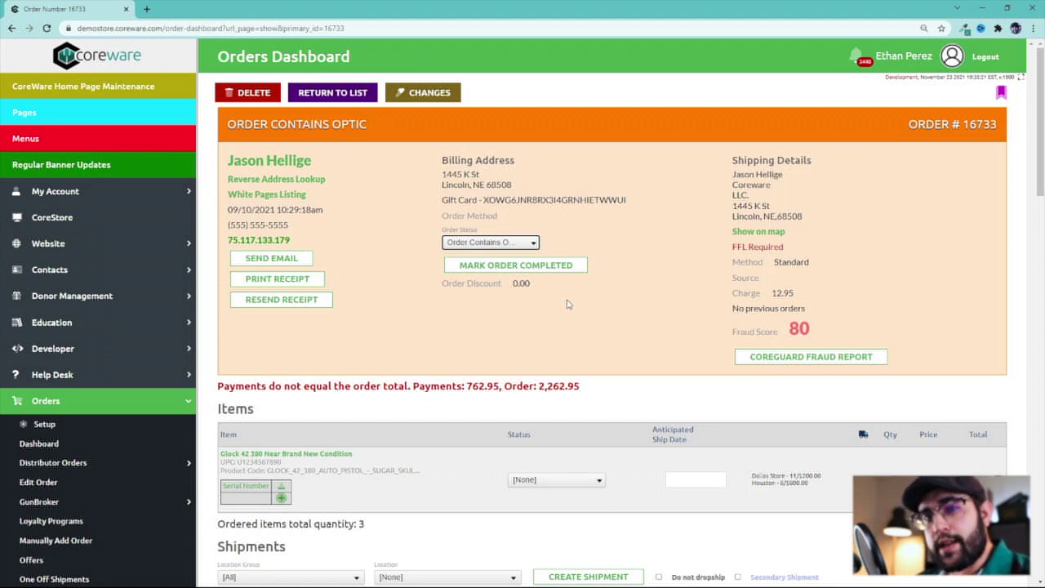
pyautogui.click(517, 244)
pyautogui.click(519, 245)
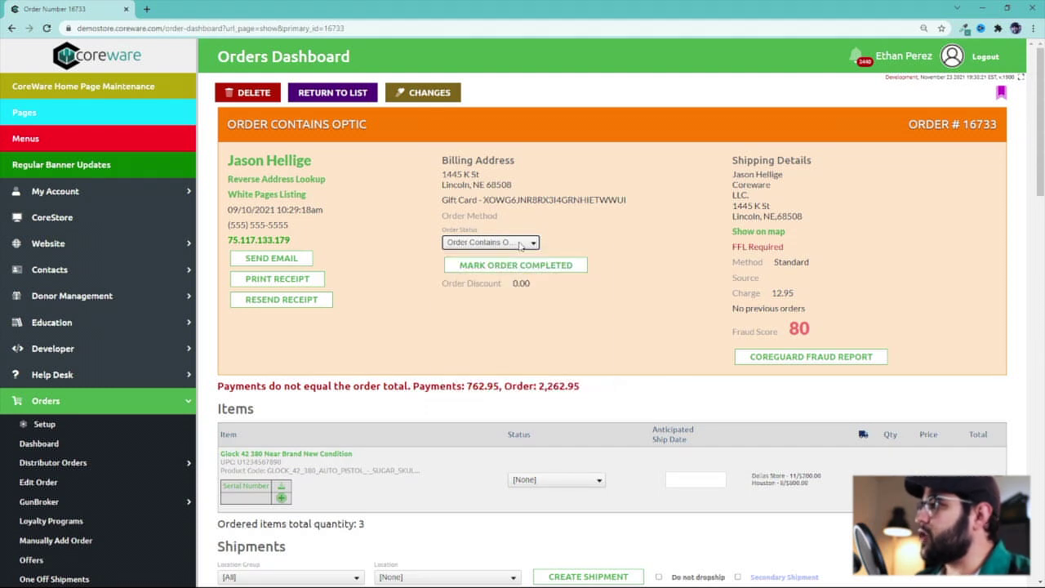
pyautogui.click(520, 245)
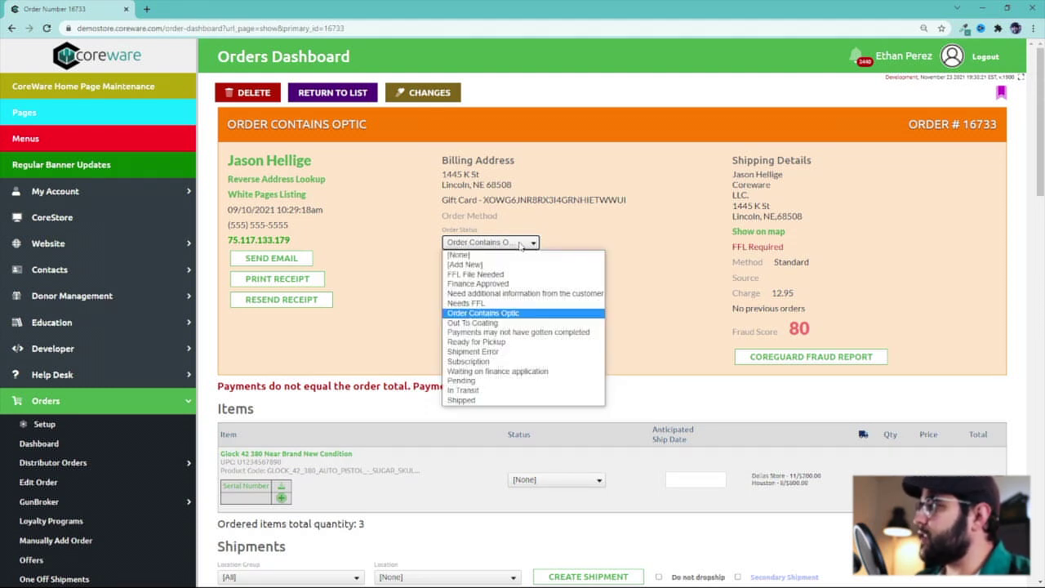
pyautogui.click(519, 245)
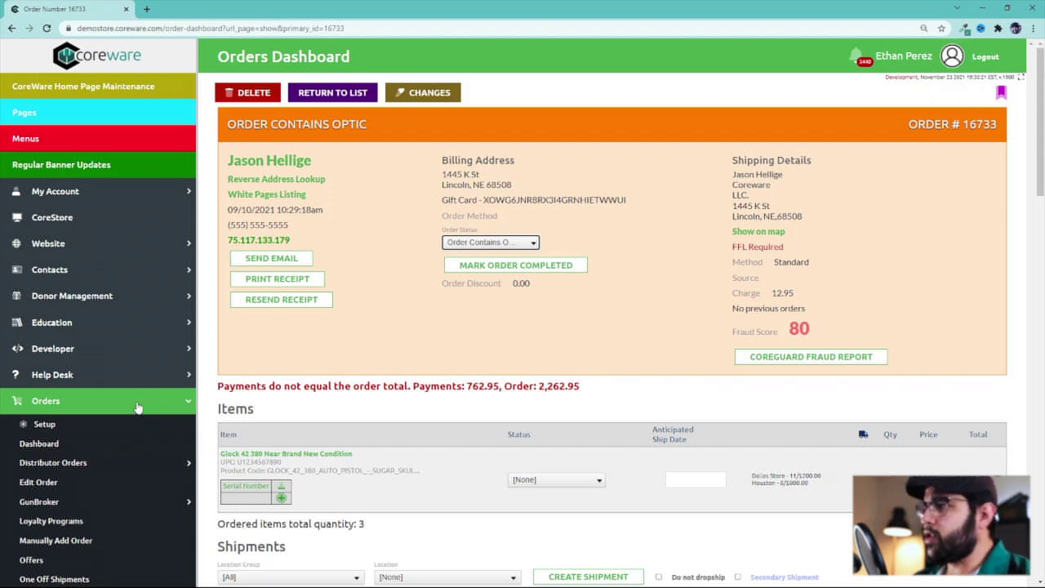
# Step: Open the Order Contains Optic rule in the Automatic Processing Controls of the order settings
pyautogui.scroll(-3, 134, 408)
pyautogui.click(82, 438)
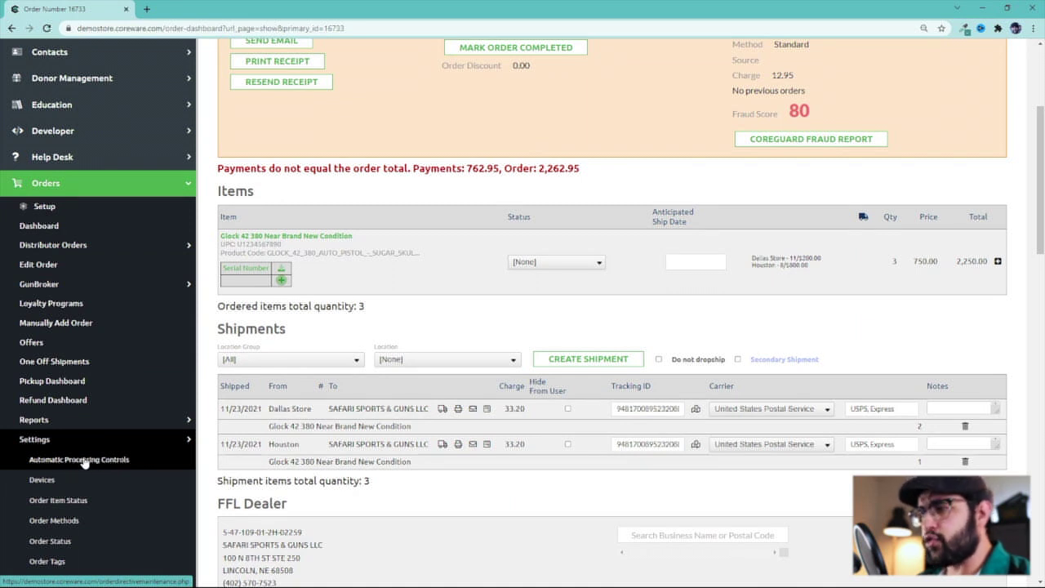
pyautogui.click(86, 461)
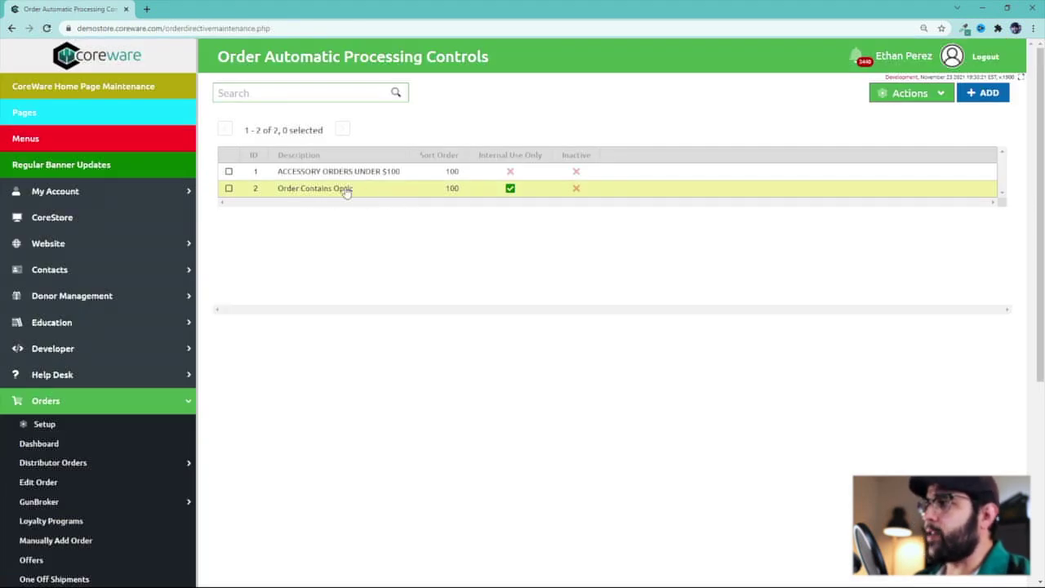
pyautogui.click(326, 198)
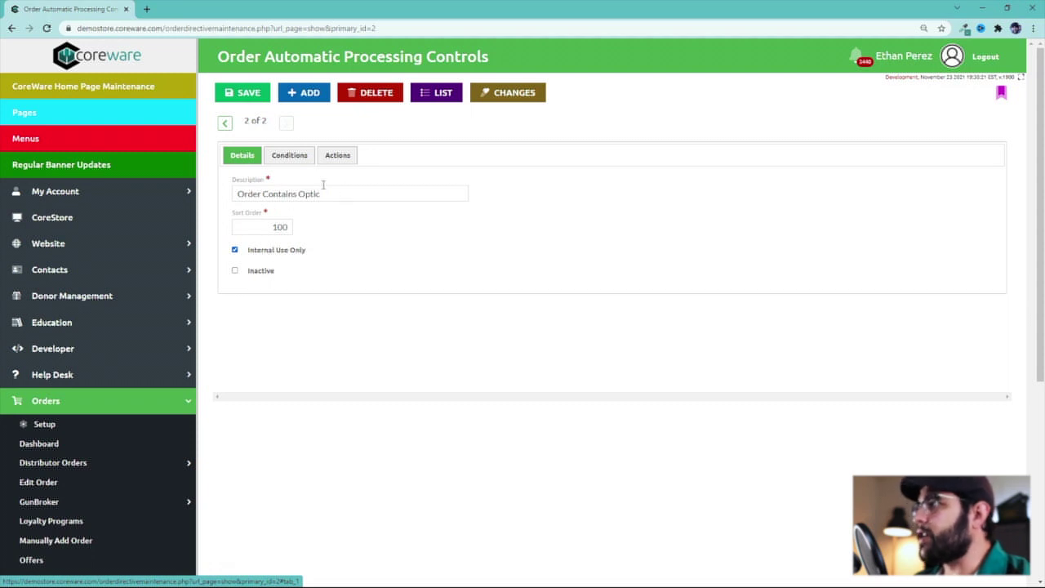
pyautogui.tripleClick(285, 196)
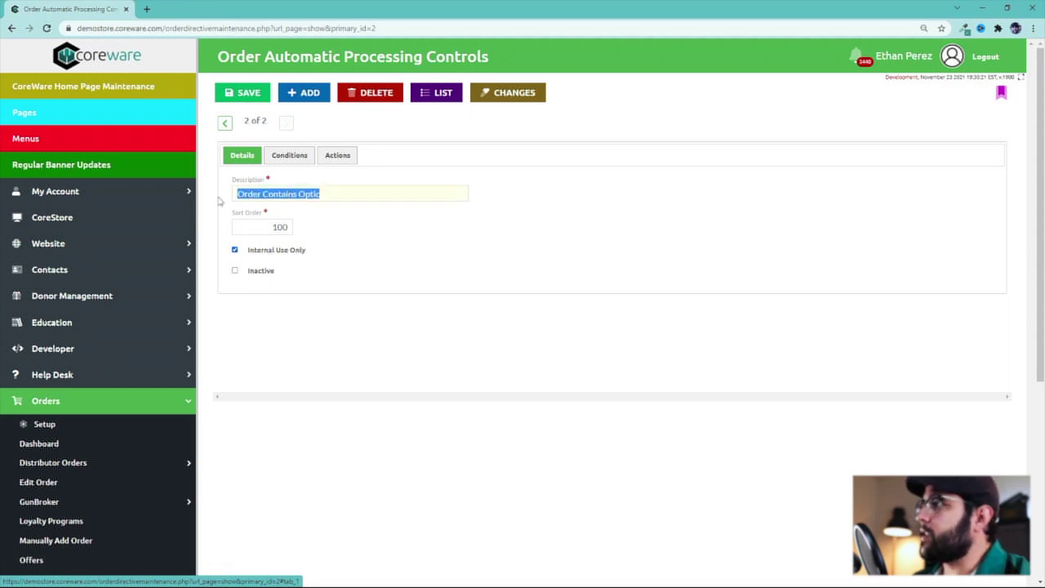
# Step: Review the rule's conditions and choose Optics for the "Contains product in department" condition
pyautogui.click(292, 156)
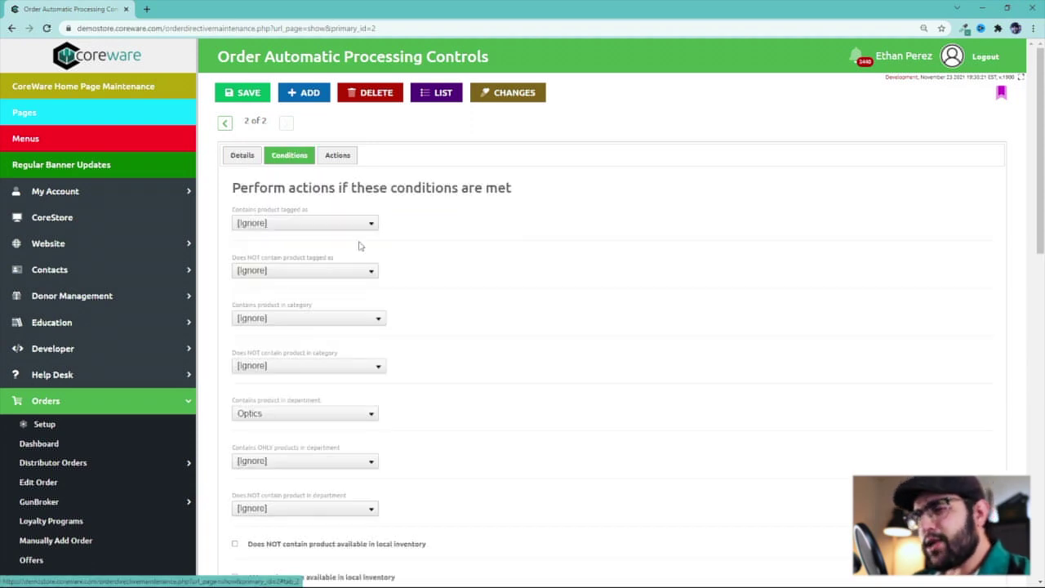
pyautogui.middleClick(439, 270)
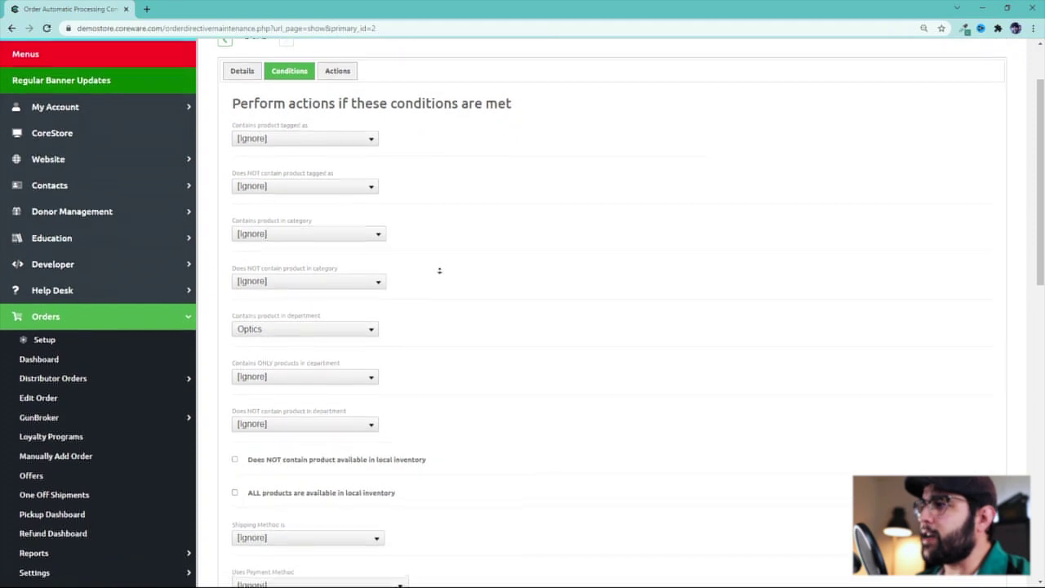
pyautogui.scroll(-3, 433, 279)
pyautogui.scroll(-4, 433, 279)
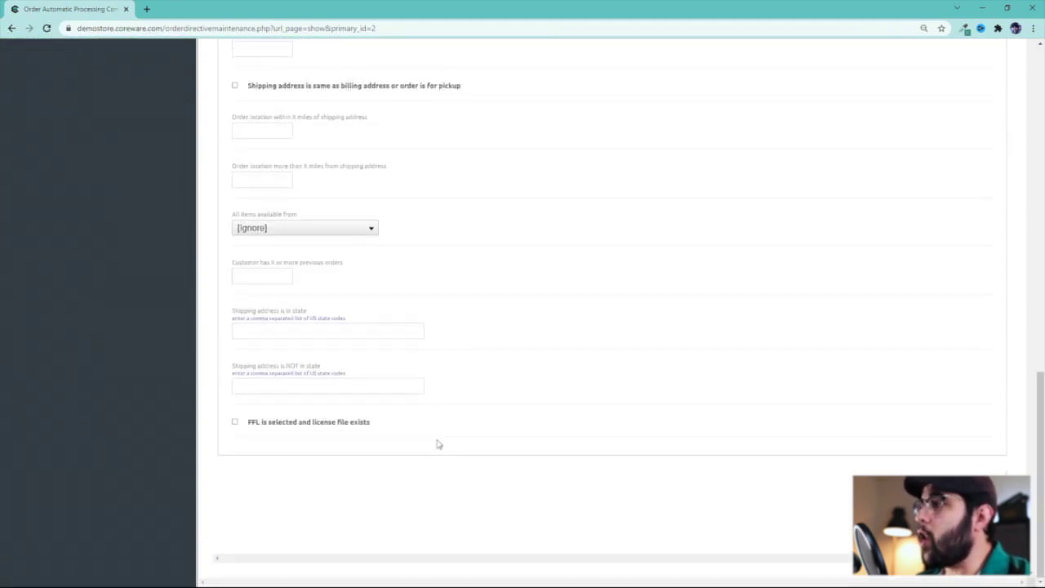
pyautogui.scroll(6, 435, 444)
pyautogui.scroll(2, 392, 480)
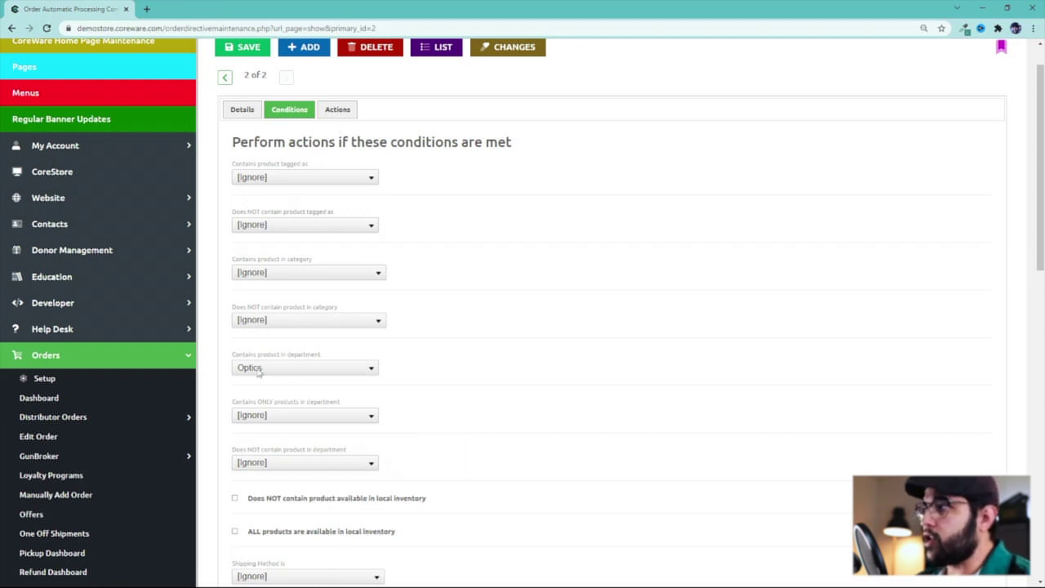
pyautogui.moveTo(231, 357); pyautogui.dragTo(336, 354)
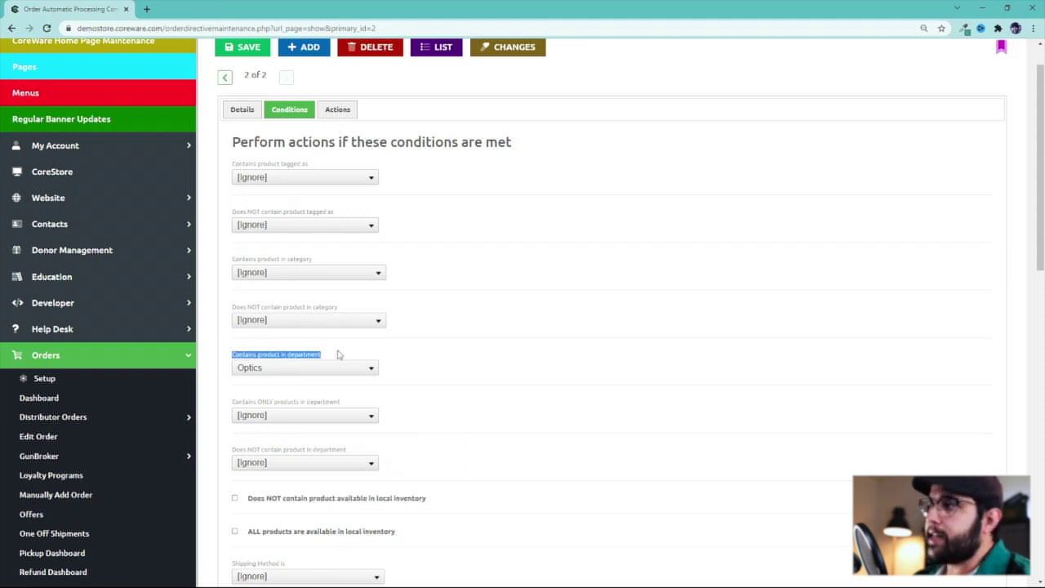
pyautogui.click(283, 369)
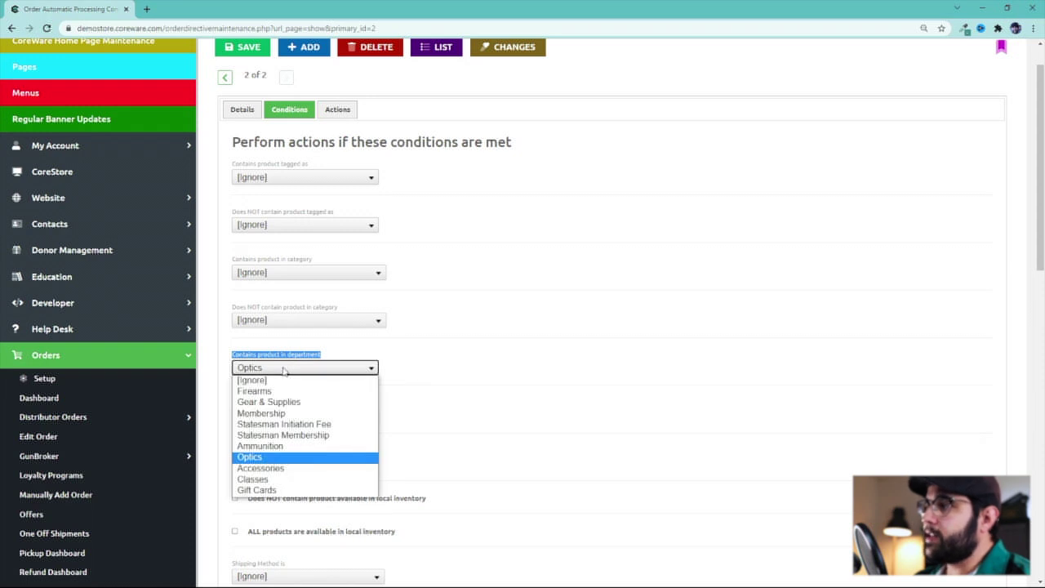
pyautogui.click(270, 458)
# Step: Check the rule's actions, keep Order Contains Optic as the order status to set, and save the rule
pyautogui.click(338, 111)
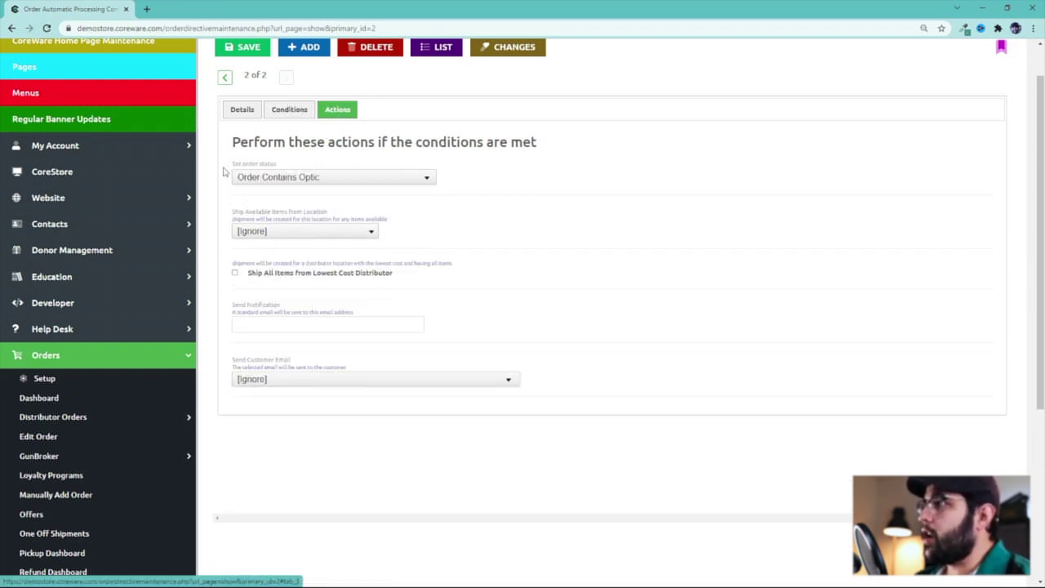
pyautogui.moveTo(231, 169); pyautogui.dragTo(284, 167)
pyautogui.rightClick(284, 167)
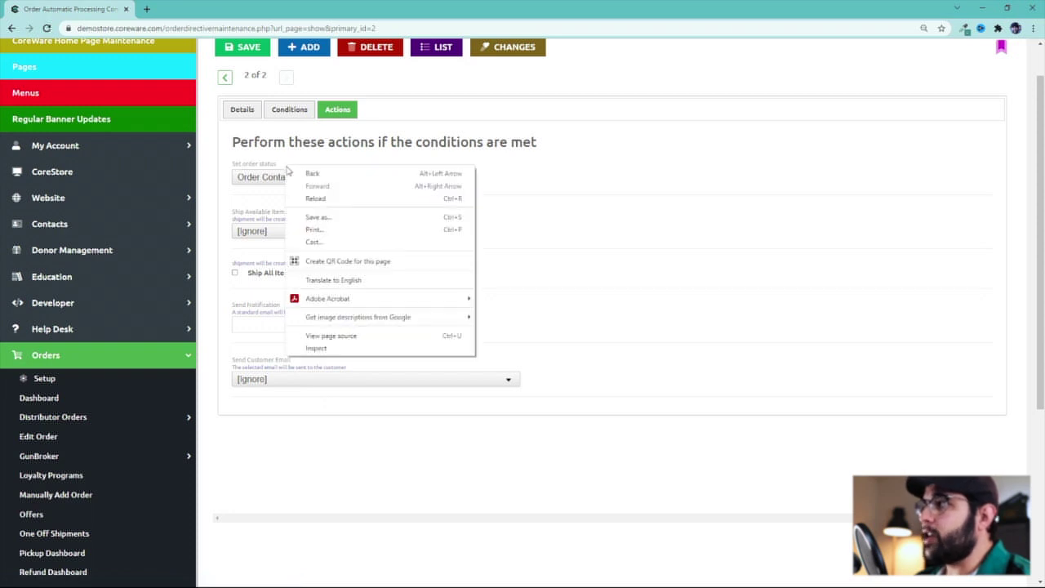
pyautogui.click(309, 162)
pyautogui.click(296, 177)
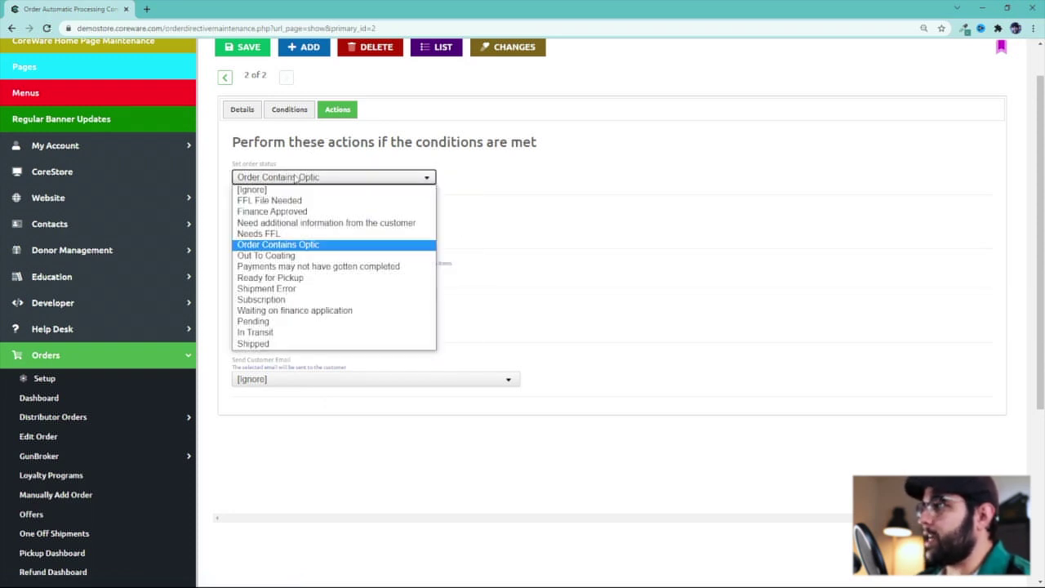
pyautogui.click(295, 178)
pyautogui.scroll(1, 295, 178)
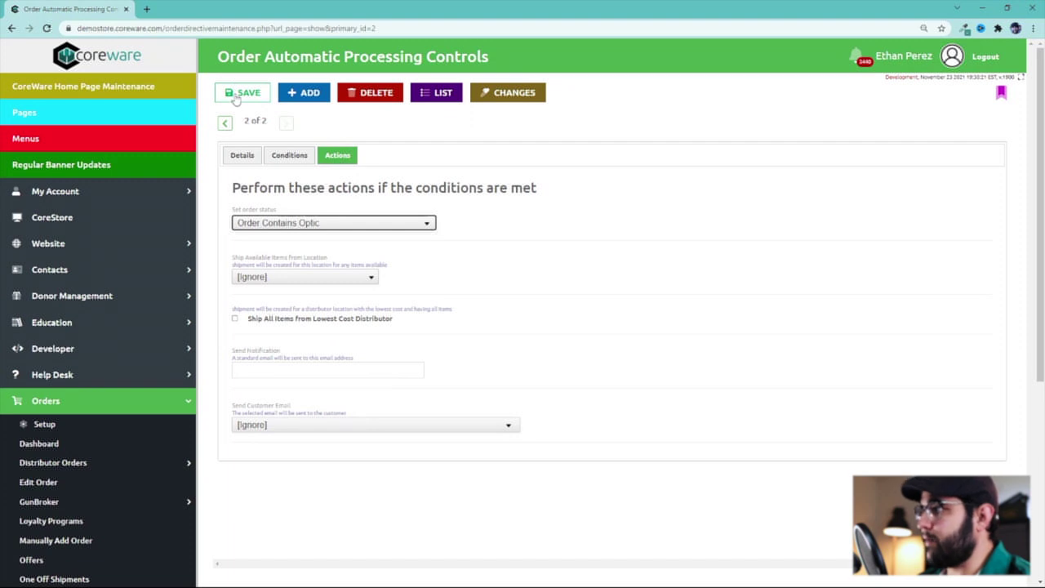
pyautogui.click(237, 93)
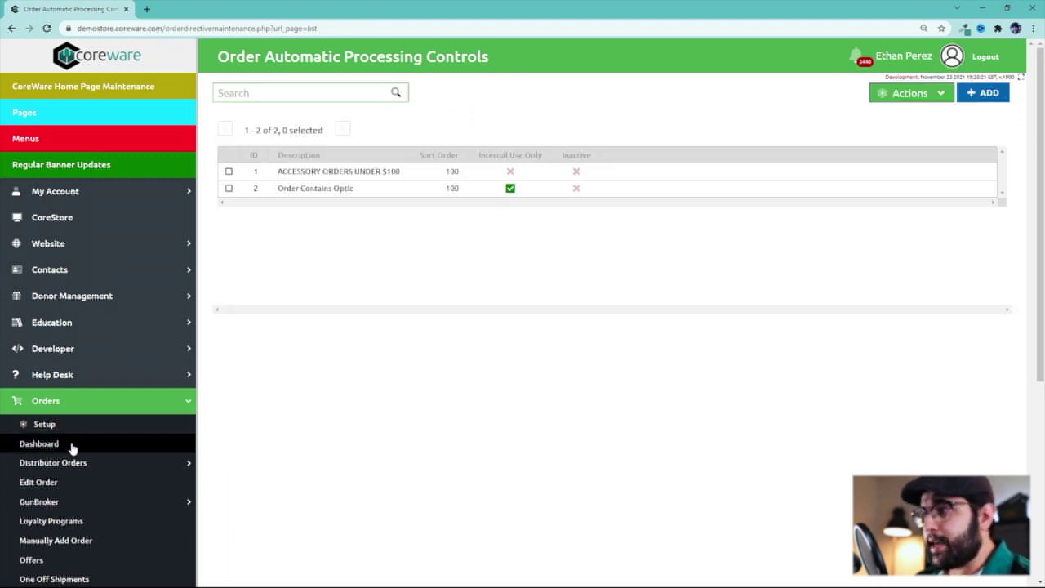
# Step: Return to the orders dashboard, open the order with the Order Contains Optic status, and mark it completed
pyautogui.click(72, 446)
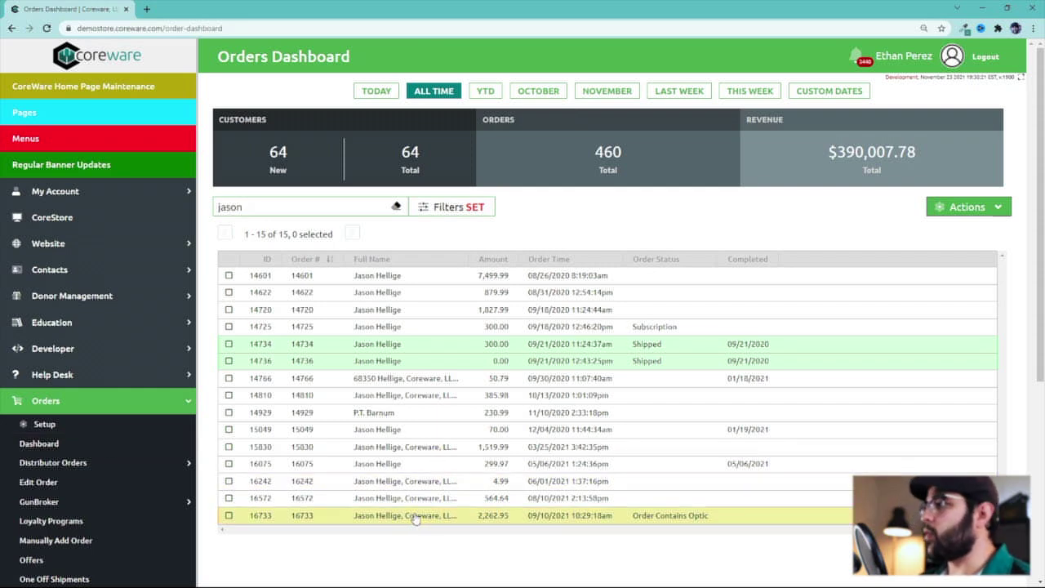
pyautogui.click(457, 516)
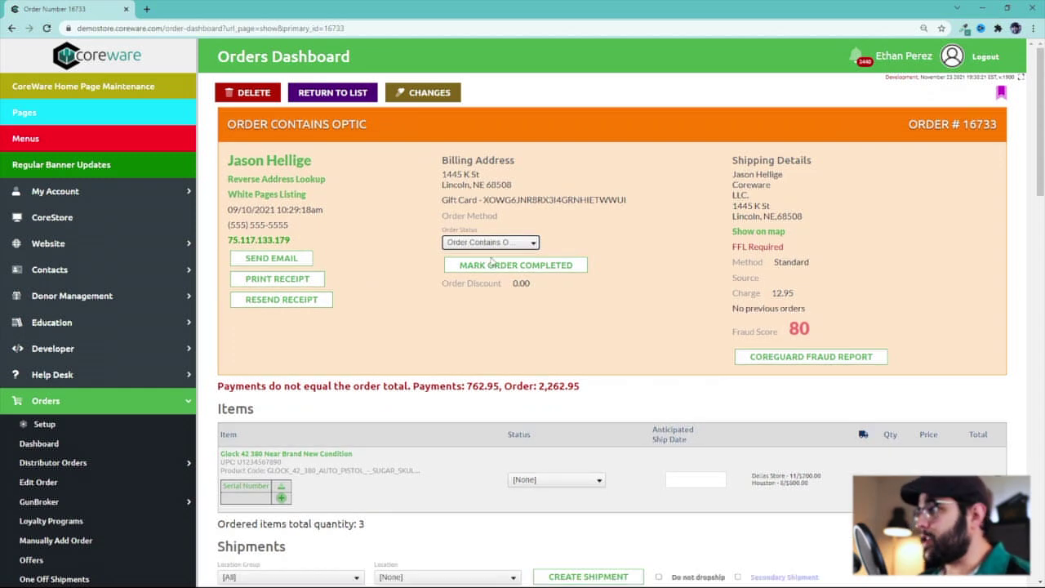
pyautogui.click(497, 267)
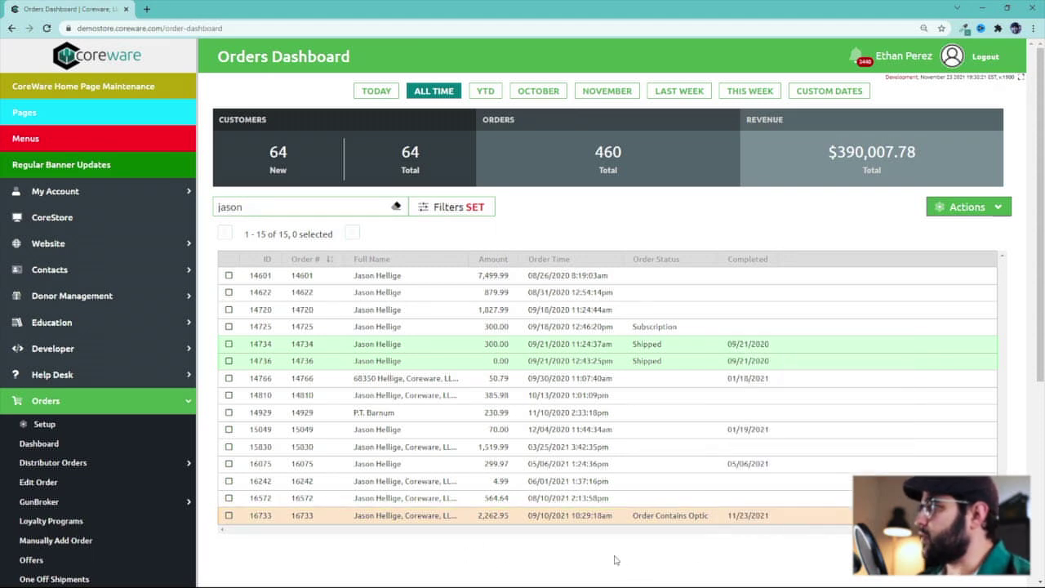
# Step: Examine the order list's filter options and the completed order's page, leaving the filters as they are
pyautogui.click(445, 207)
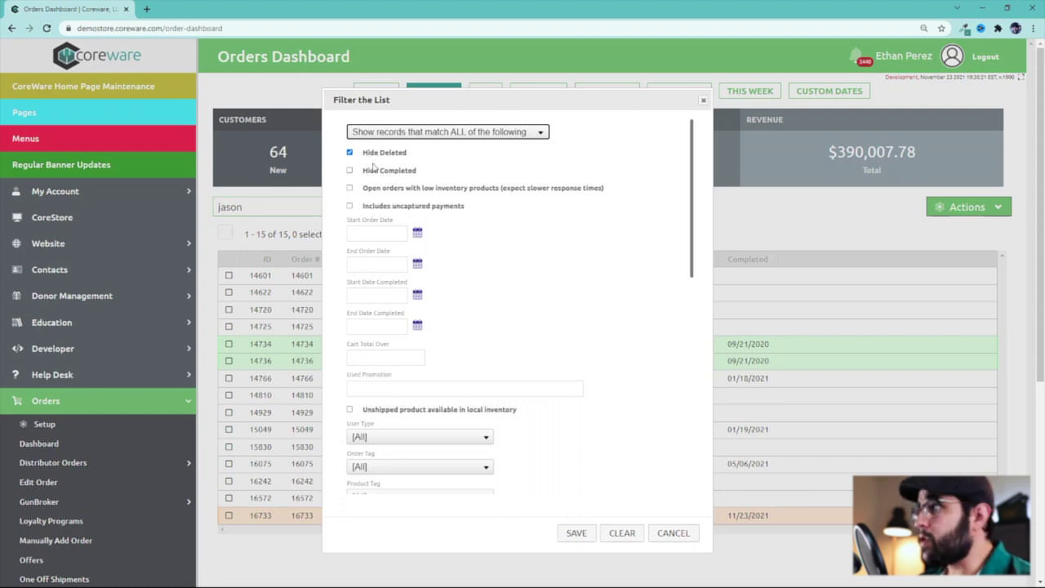
pyautogui.click(671, 532)
pyautogui.click(588, 517)
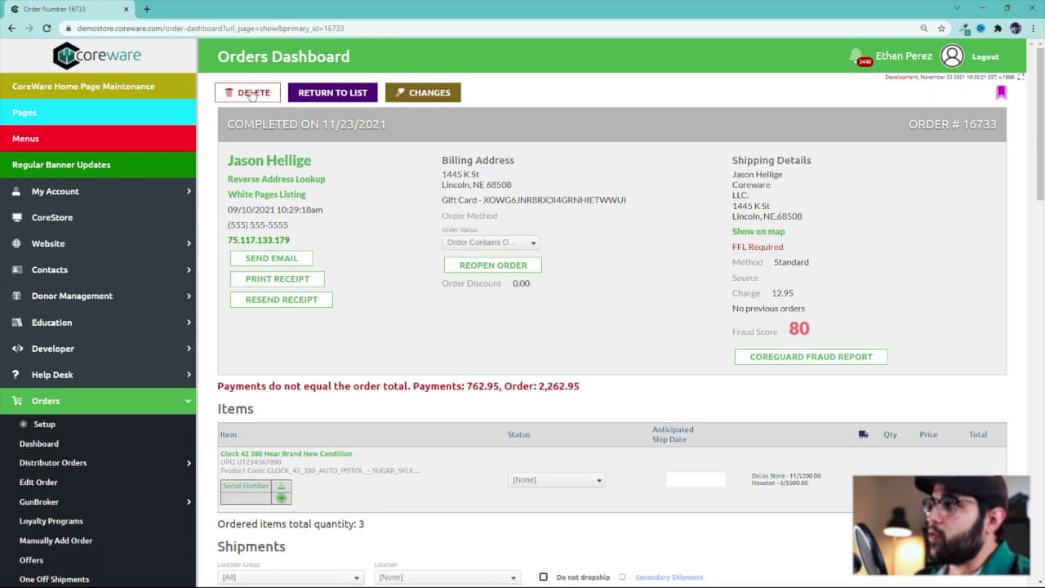
pyautogui.click(295, 99)
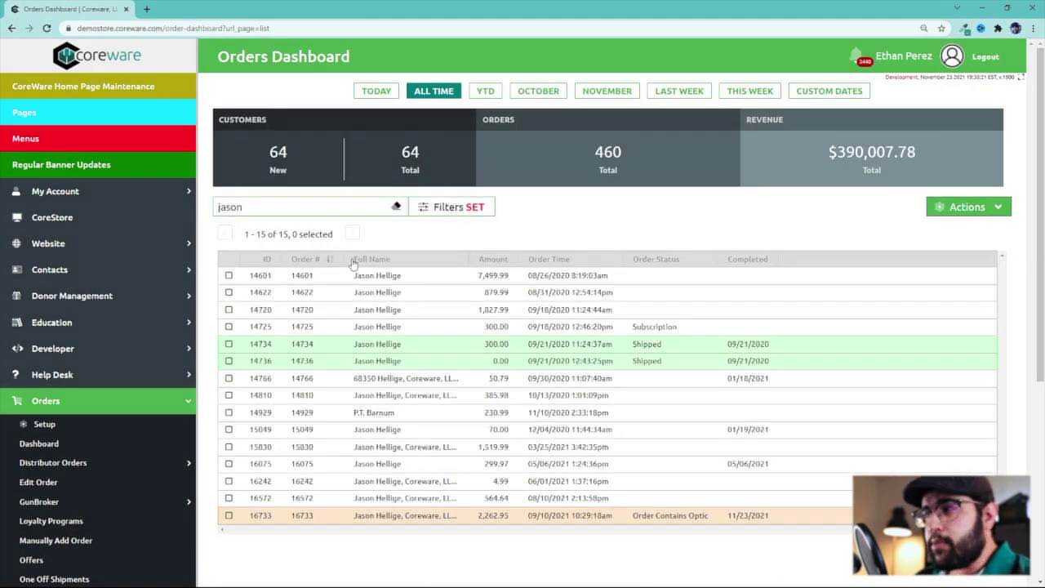
pyautogui.click(453, 209)
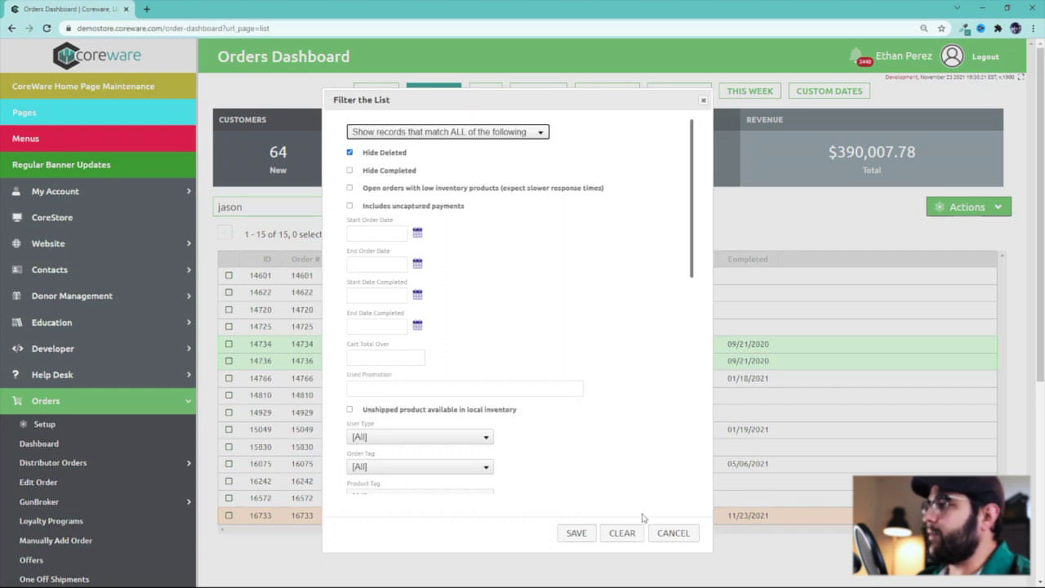
pyautogui.click(673, 532)
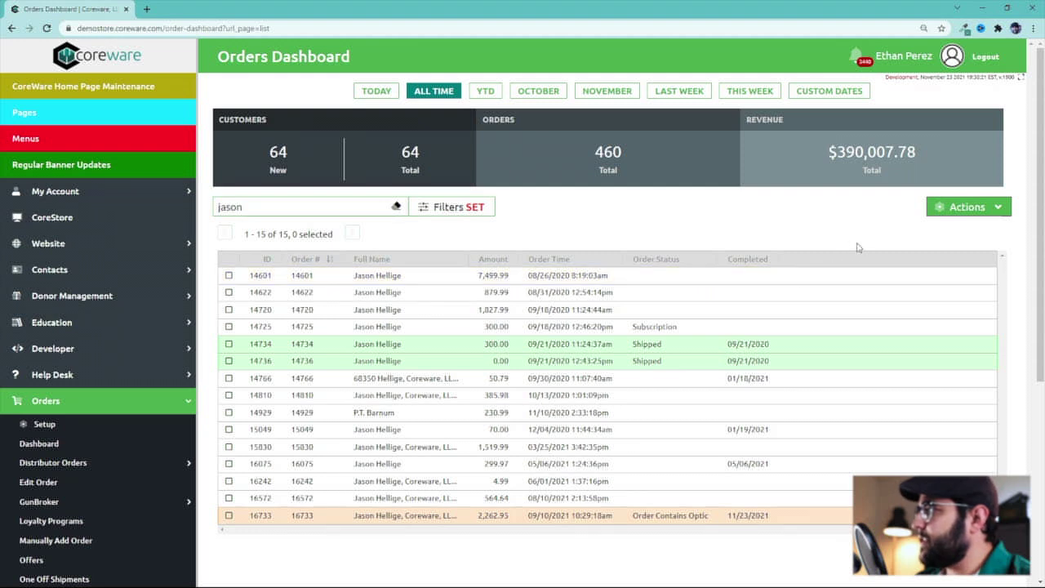
# Step: Add Inventory Alert as the list column in the order list's preferences and save them
pyautogui.click(961, 209)
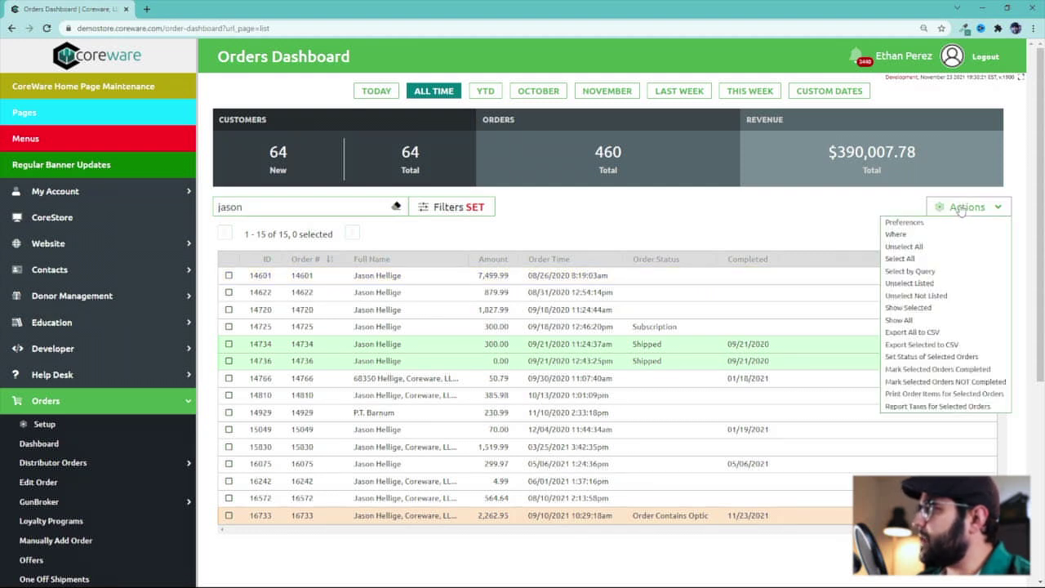
pyautogui.click(906, 224)
pyautogui.scroll(-2, 504, 260)
pyautogui.moveTo(504, 259)
pyautogui.mouseDown()
pyautogui.moveTo(495, 316)
pyautogui.moveTo(491, 248)
pyautogui.mouseUp()
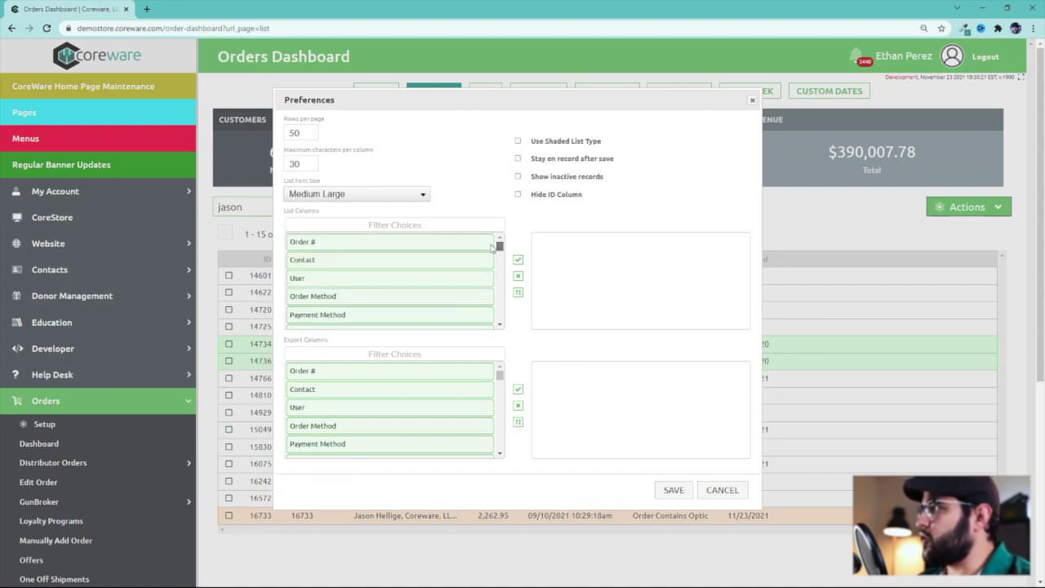
pyautogui.click(352, 220)
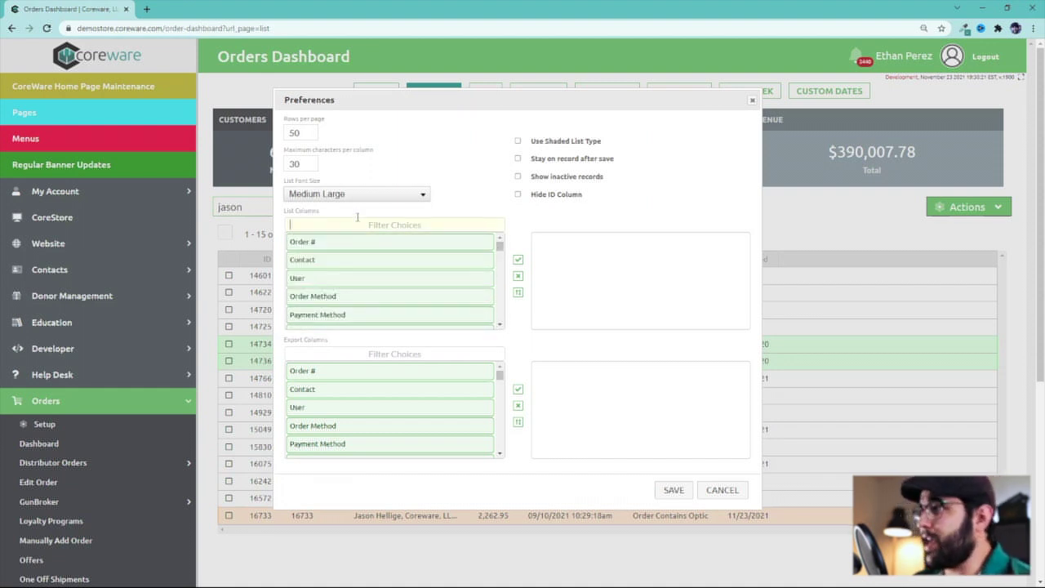
pyautogui.write('Inventory')
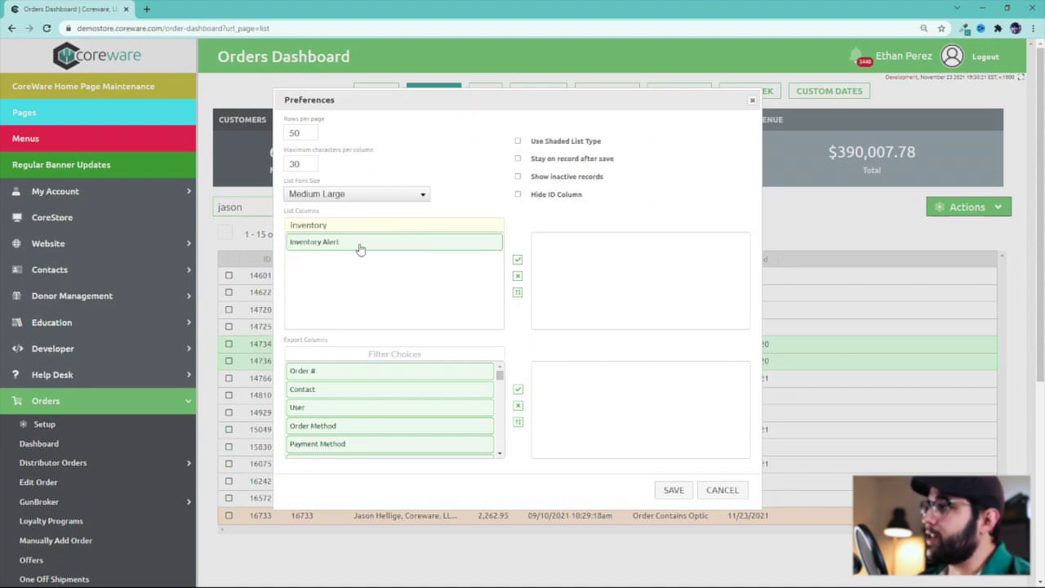
pyautogui.moveTo(359, 248)
pyautogui.mouseDown()
pyautogui.moveTo(553, 250)
pyautogui.moveTo(415, 261)
pyautogui.moveTo(355, 240)
pyautogui.mouseUp()
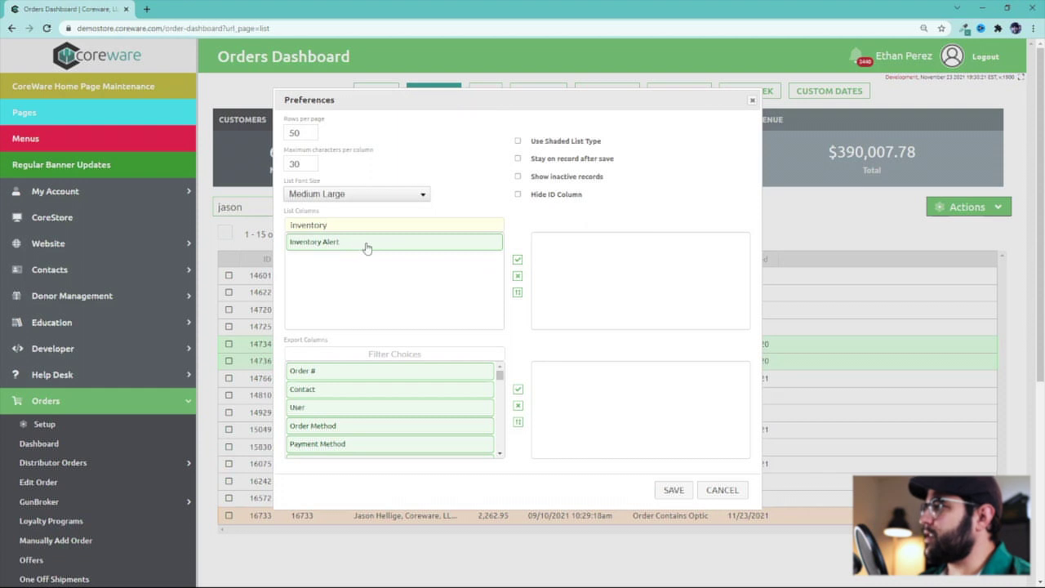
pyautogui.click(516, 262)
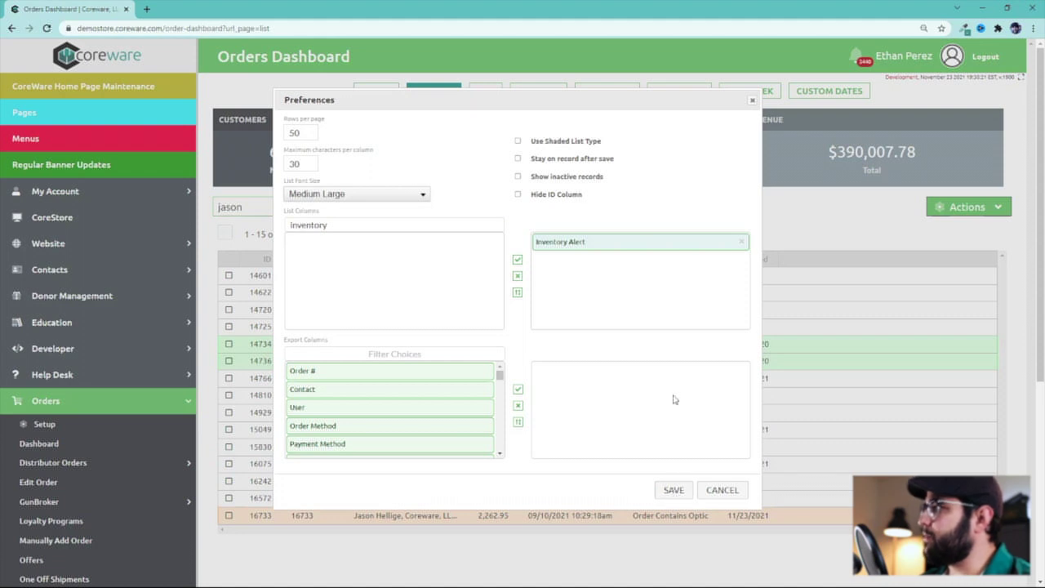
pyautogui.click(673, 492)
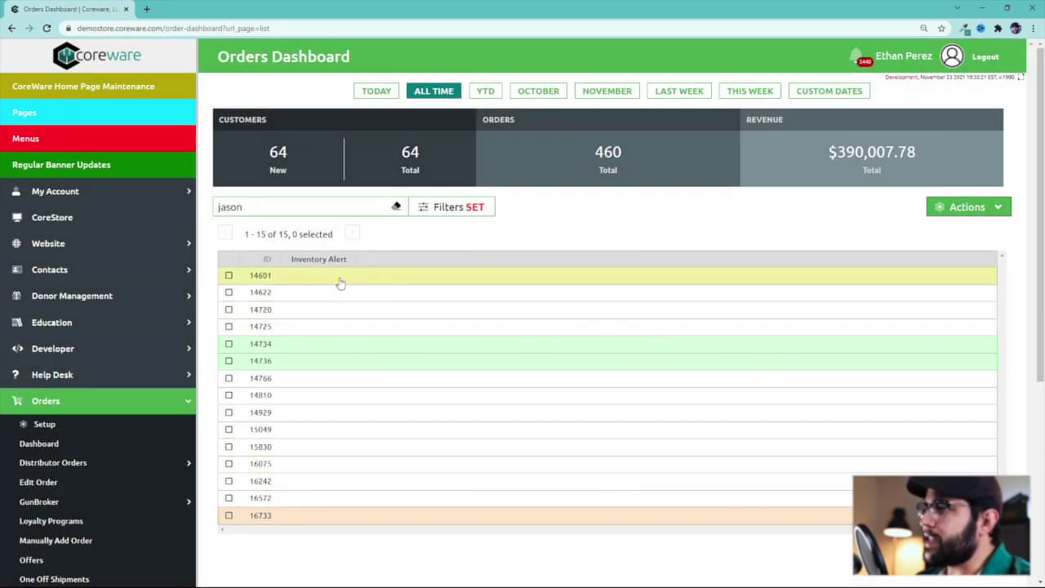
pyautogui.click(969, 207)
pyautogui.click(898, 224)
pyautogui.doubleClick(360, 227)
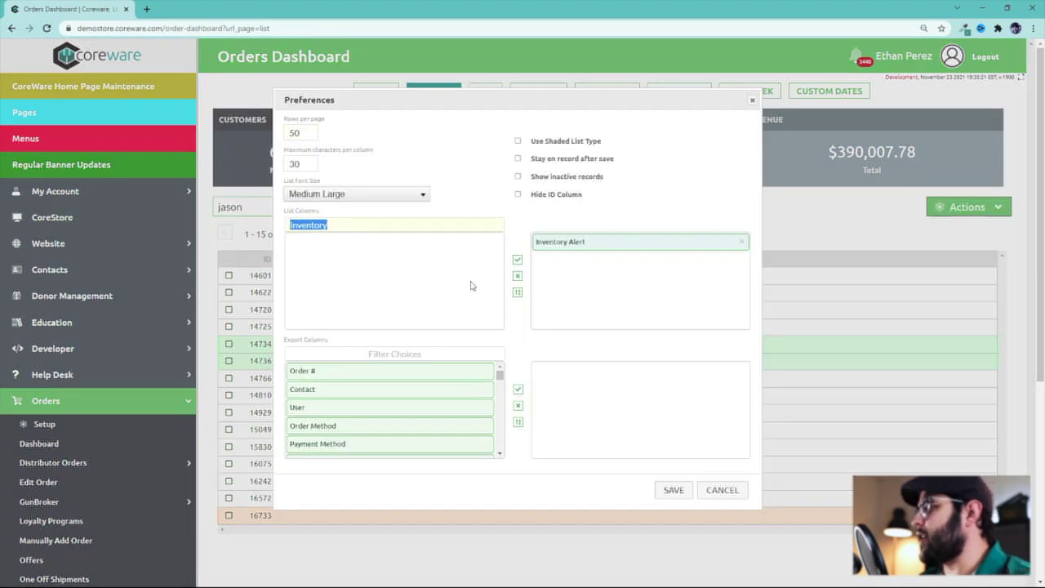
pyautogui.press('BackSpace')
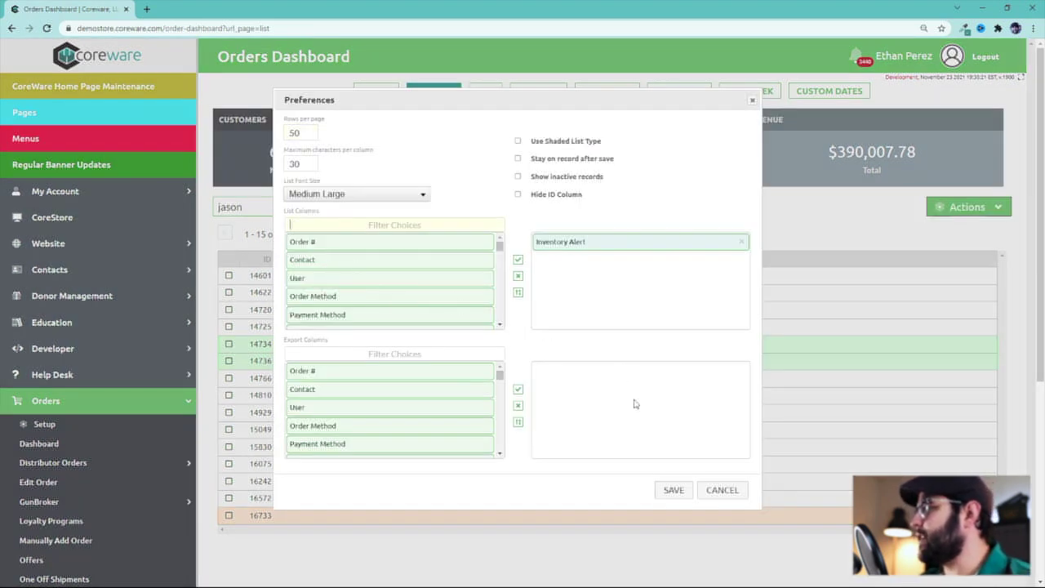
pyautogui.click(721, 490)
# Step: Clear the order search and look through the first three pages of the full order list, returning to the first page
pyautogui.click(396, 208)
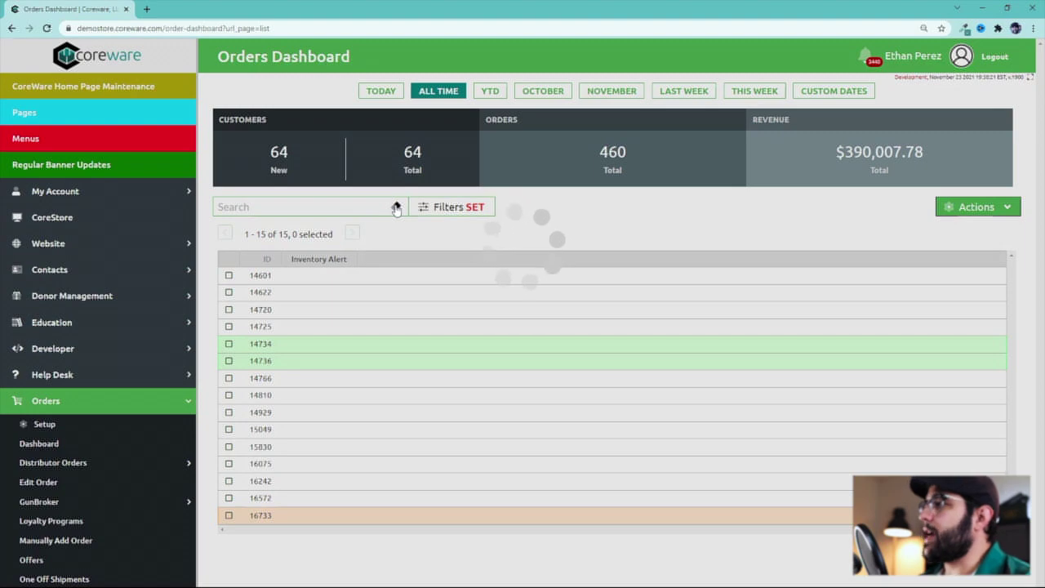
pyautogui.scroll(-5, 329, 373)
pyautogui.scroll(1, 333, 376)
pyautogui.scroll(4, 334, 376)
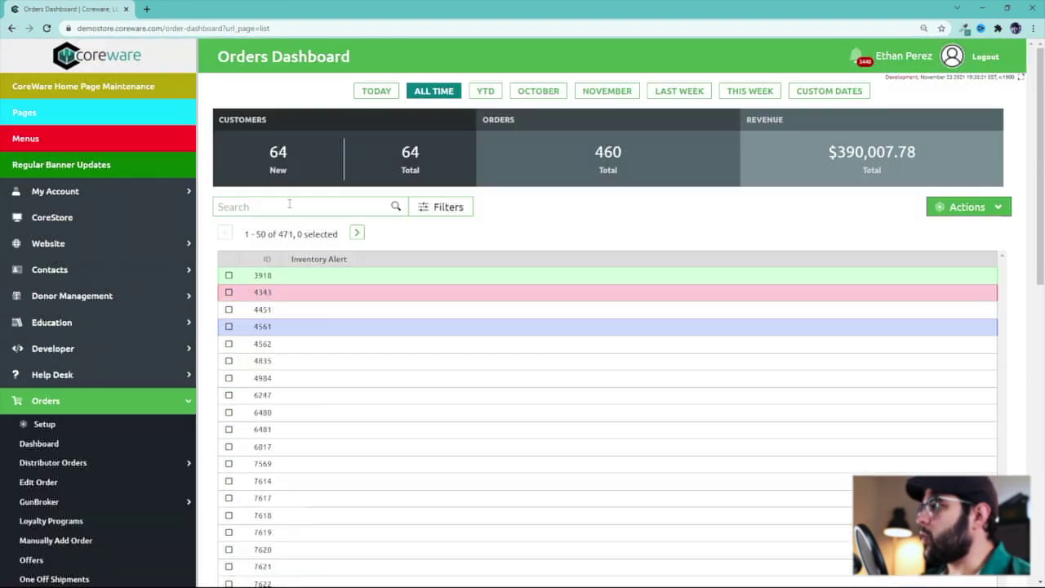
pyautogui.click(356, 234)
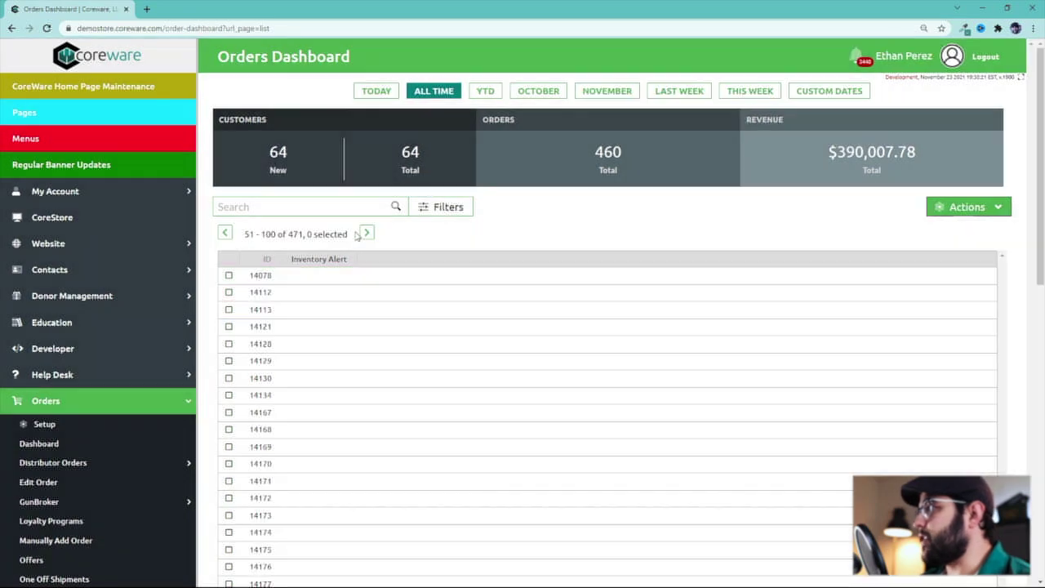
pyautogui.scroll(-4, 375, 281)
pyautogui.click(366, 233)
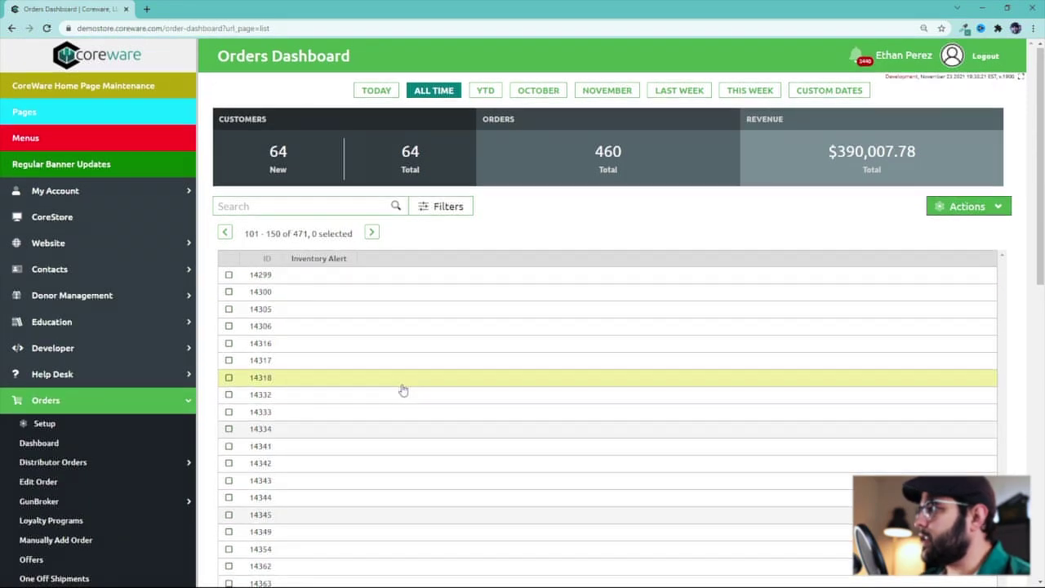
pyautogui.scroll(-15, 400, 391)
pyautogui.scroll(15, 401, 391)
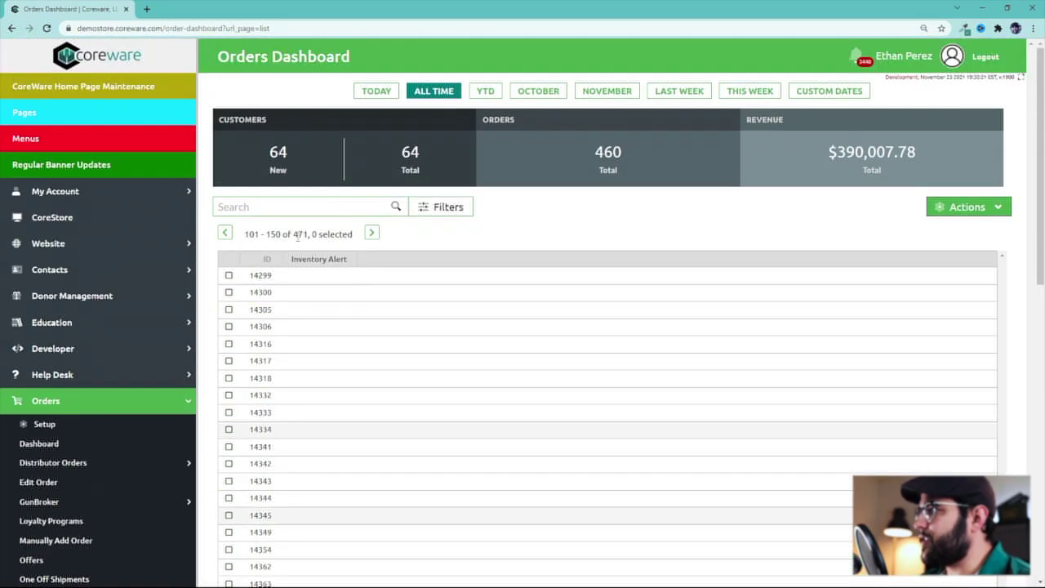
pyautogui.click(225, 233)
pyautogui.click(227, 234)
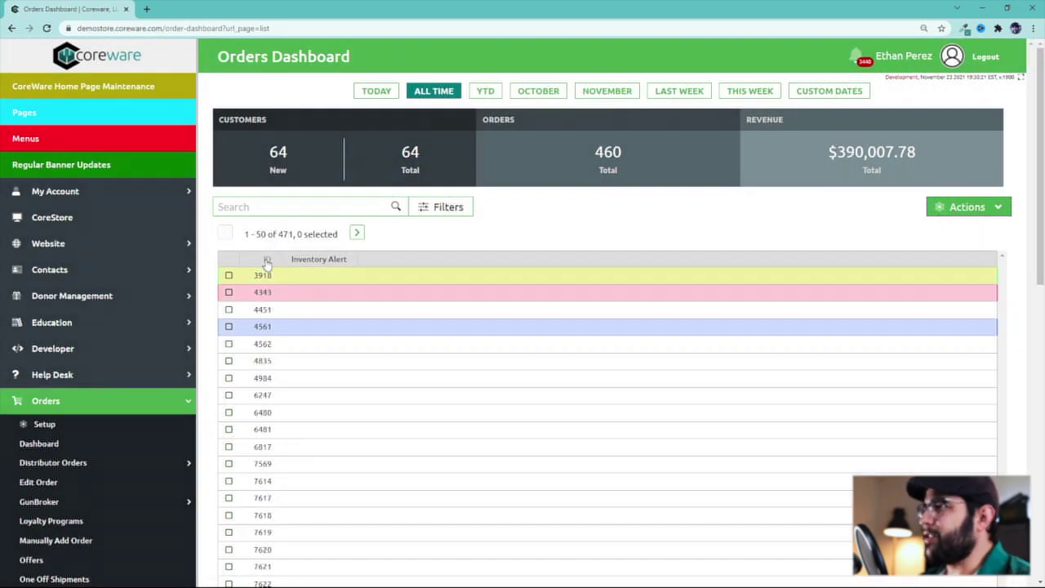
# Step: Sort the order list by ID in descending order and leave the list preferences without changes
pyautogui.click(266, 259)
pyautogui.click(266, 260)
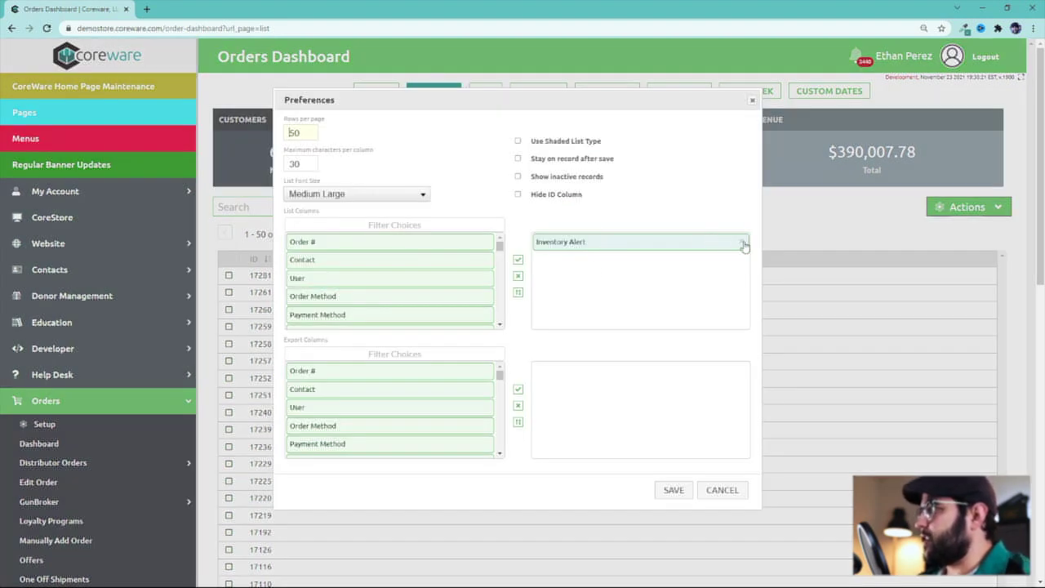
pyautogui.click(721, 489)
# Step: Search the order list by the customer's first name and open the available list actions
pyautogui.click(249, 206)
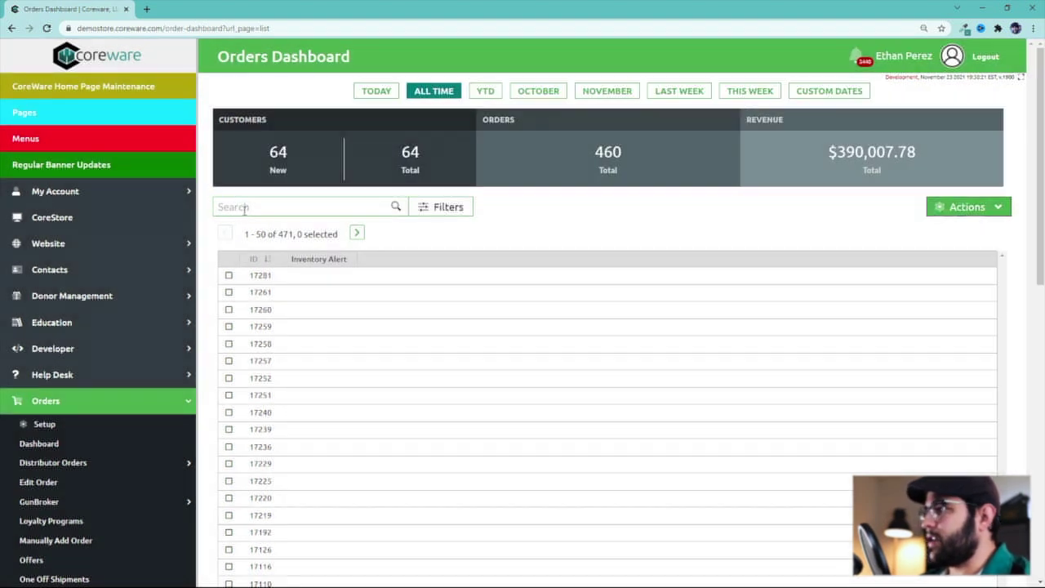
pyautogui.write('jason')
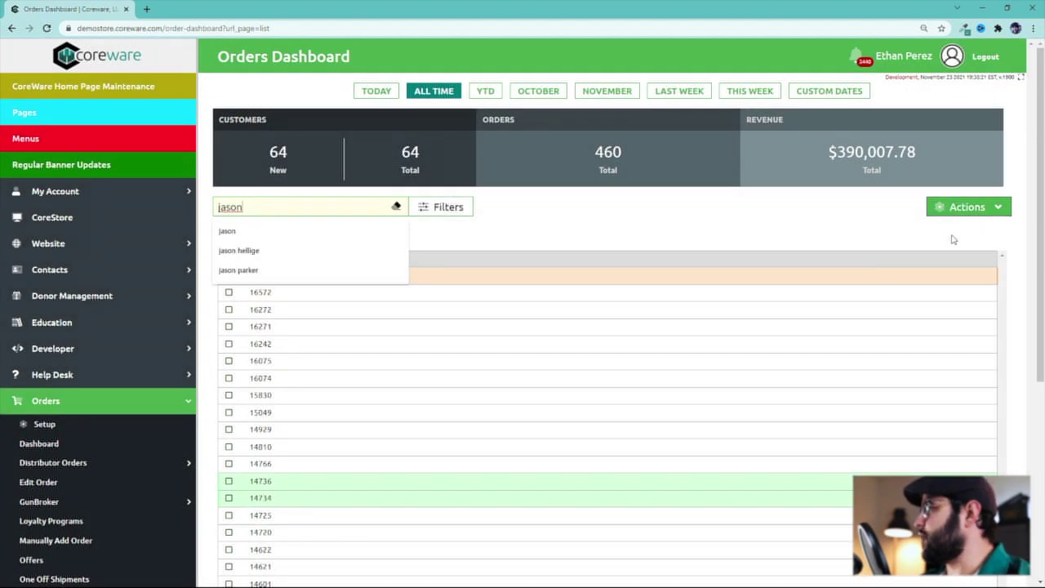
pyautogui.click(950, 209)
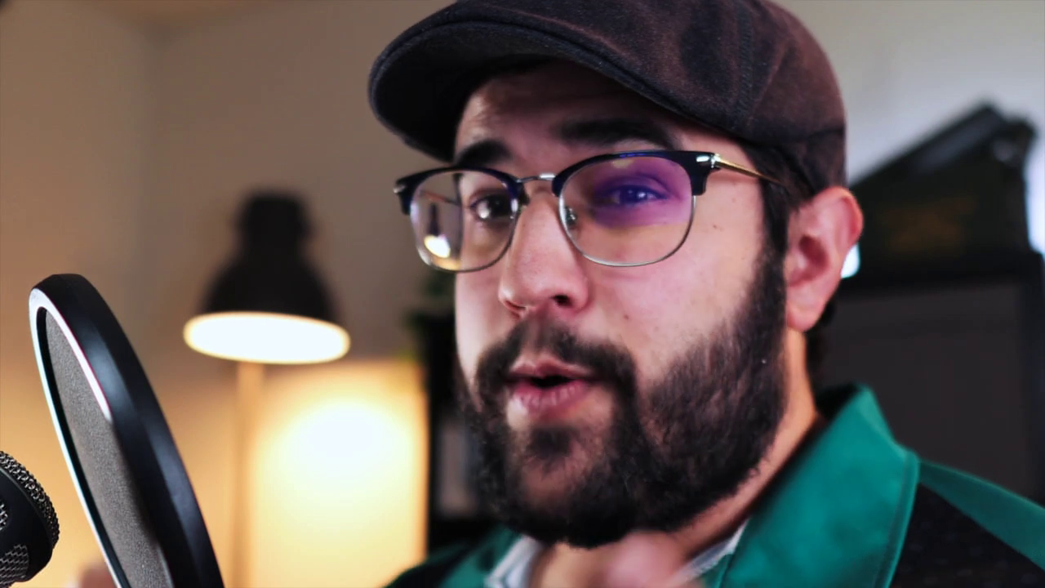